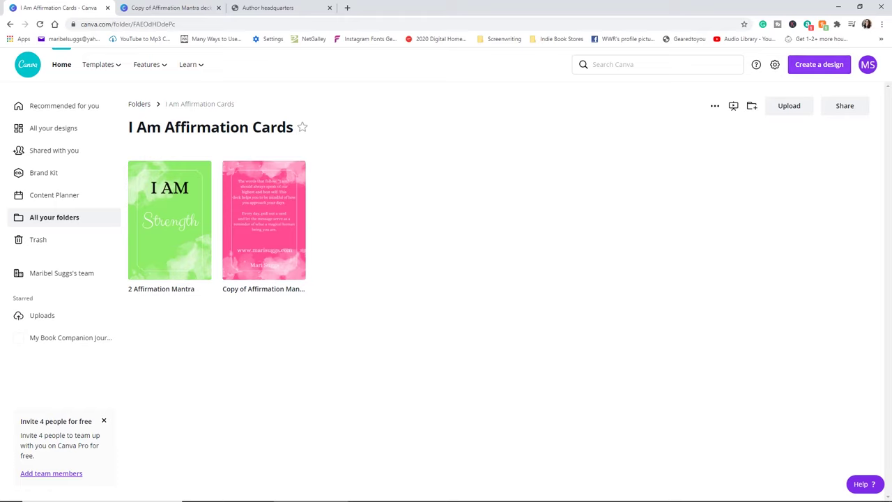
# Create a new blank design with a custom size of 3 × 5 in.
pyautogui.click(818, 64)
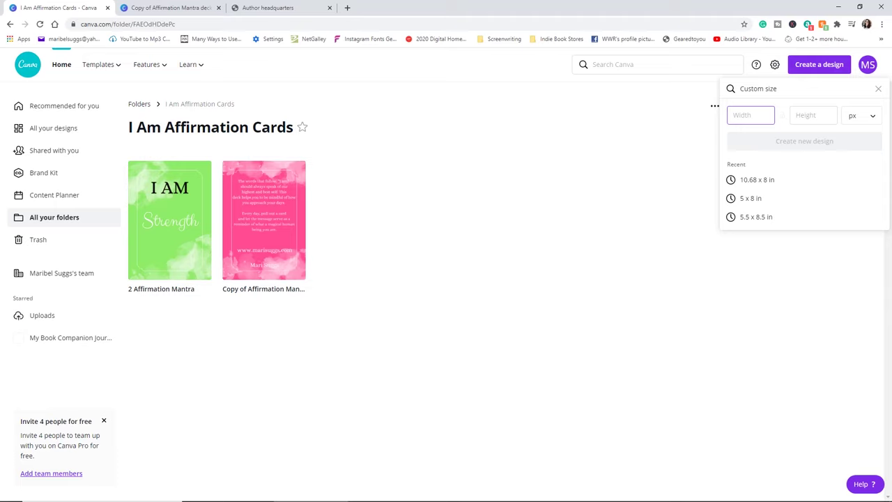
pyautogui.click(861, 115)
pyautogui.click(853, 133)
pyautogui.write('3')
pyautogui.click(813, 115)
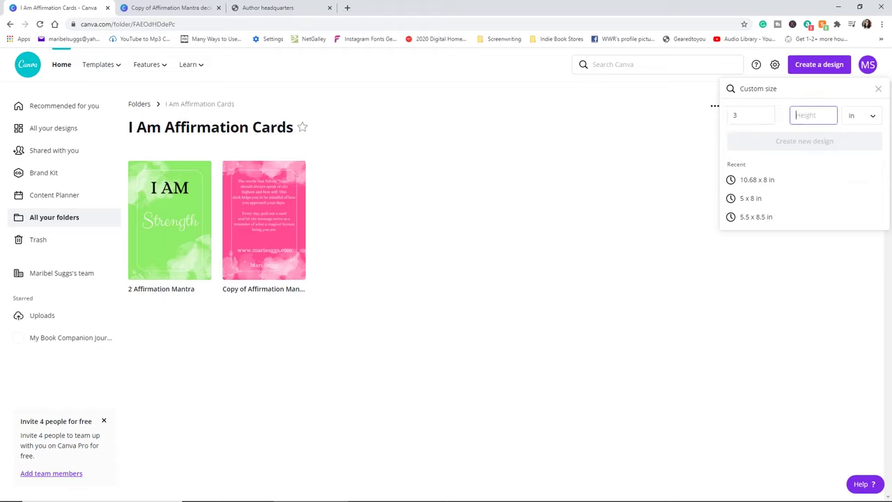
pyautogui.write('5')
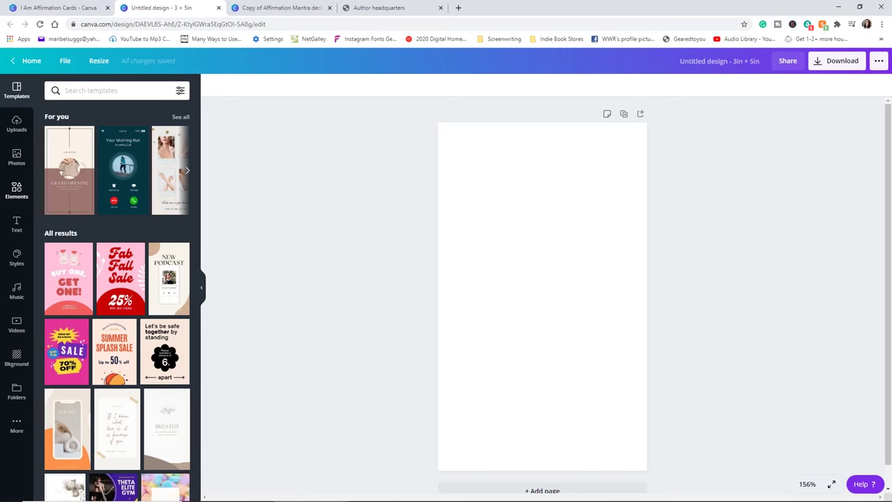
# Look through the trending stock photos for a possible card image.
pyautogui.click(17, 158)
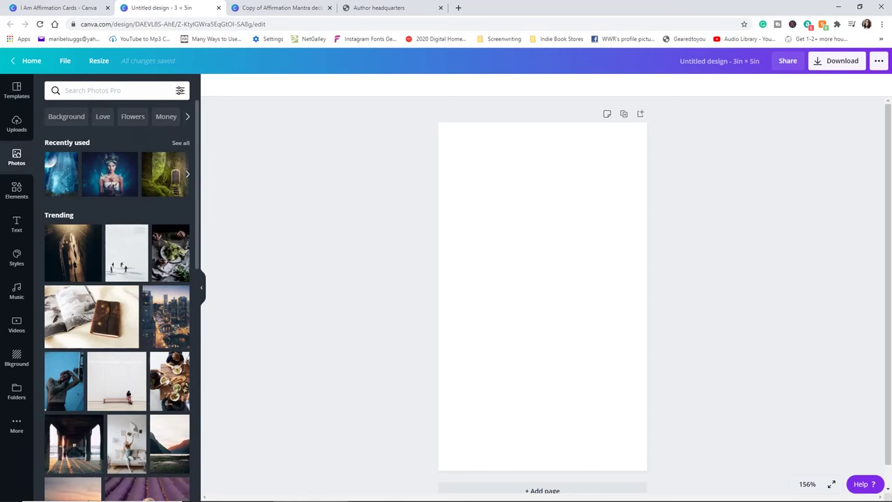
pyautogui.scroll(-5, 116, 299)
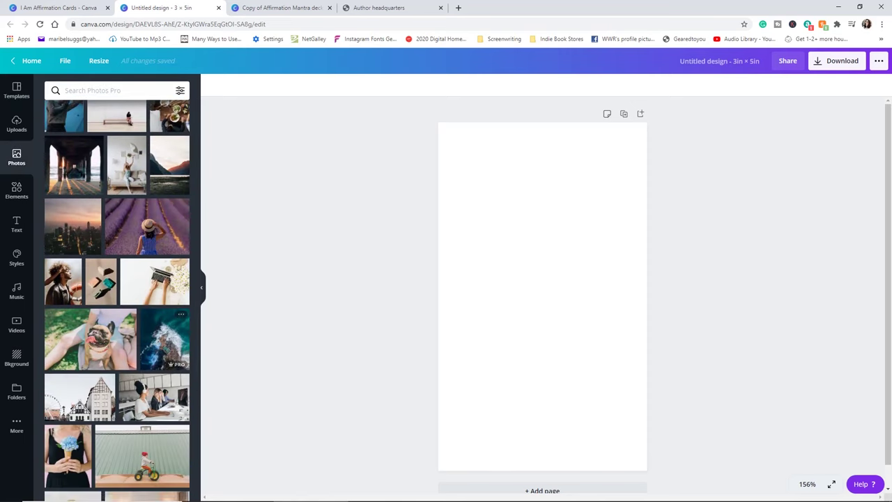
pyautogui.scroll(-1, 542, 278)
pyautogui.scroll(-2, 116, 300)
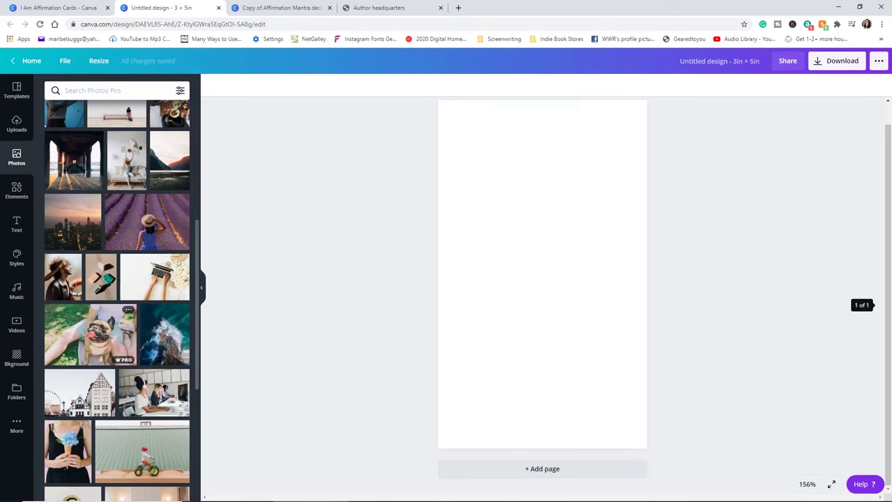
pyautogui.scroll(-1, 116, 300)
pyautogui.scroll(10, 117, 300)
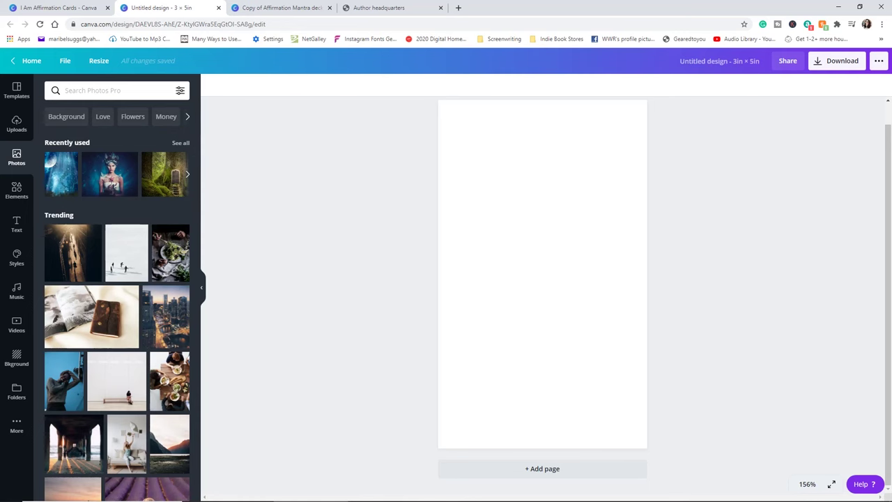
# Try the blue moonlit night photo on the blank card and delete it.
pyautogui.rightClick(674, 146)
pyautogui.click(674, 145)
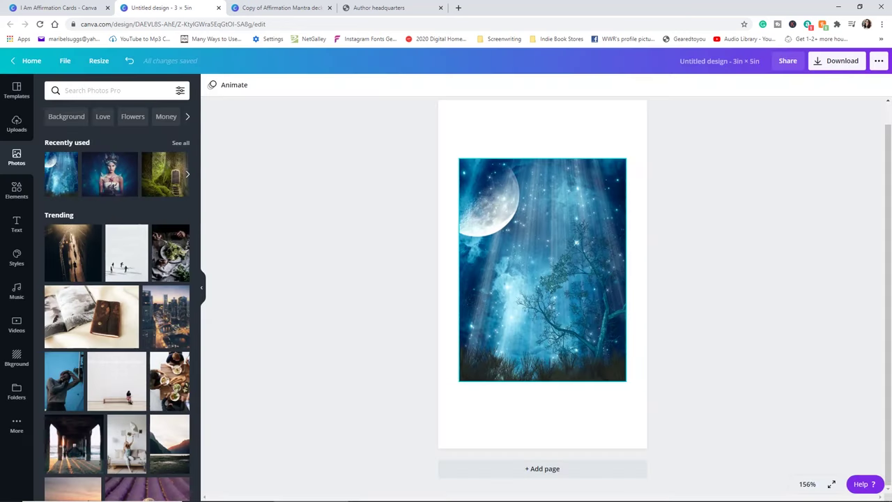
pyautogui.click(543, 269)
pyautogui.press('Delete')
# Fill the card's background with the cream brand color.
pyautogui.click(542, 271)
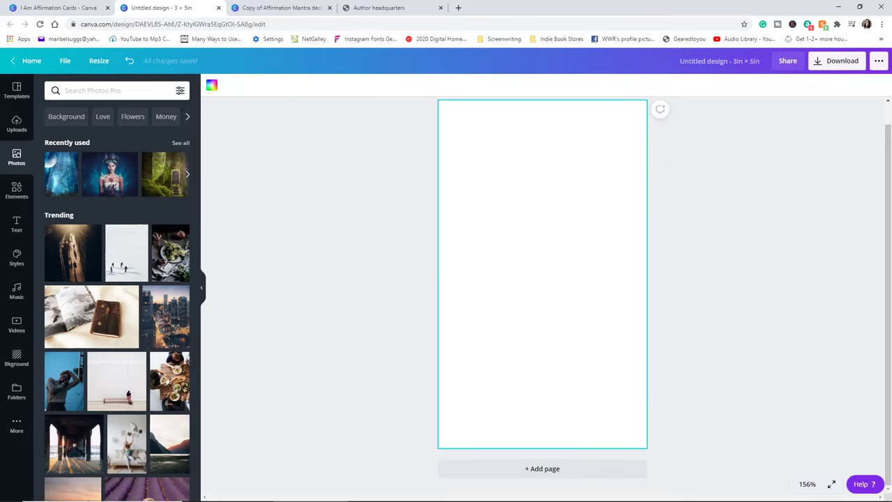
pyautogui.click(211, 85)
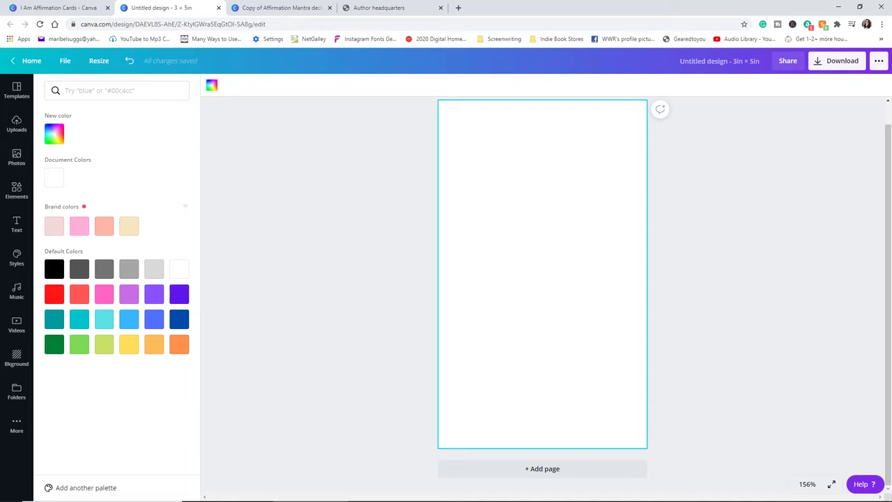
pyautogui.click(129, 225)
pyautogui.click(516, 268)
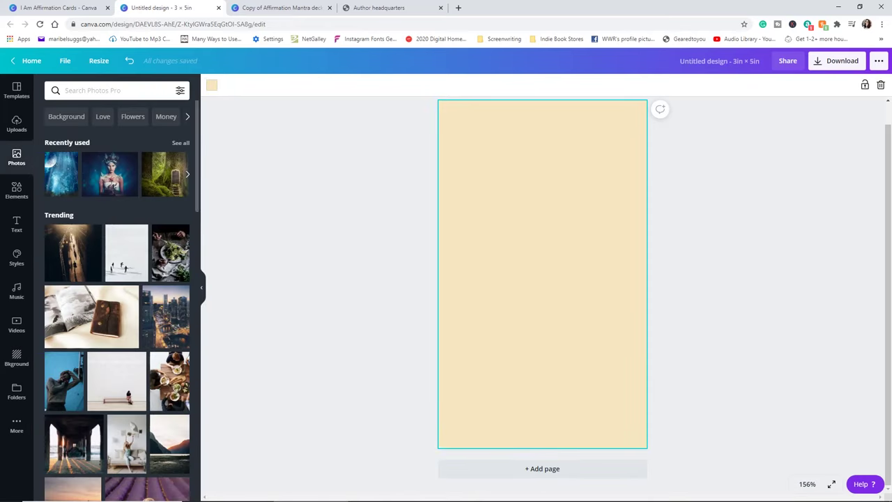
# Add a heading text box to the card and move it slightly above the middle.
pyautogui.click(16, 223)
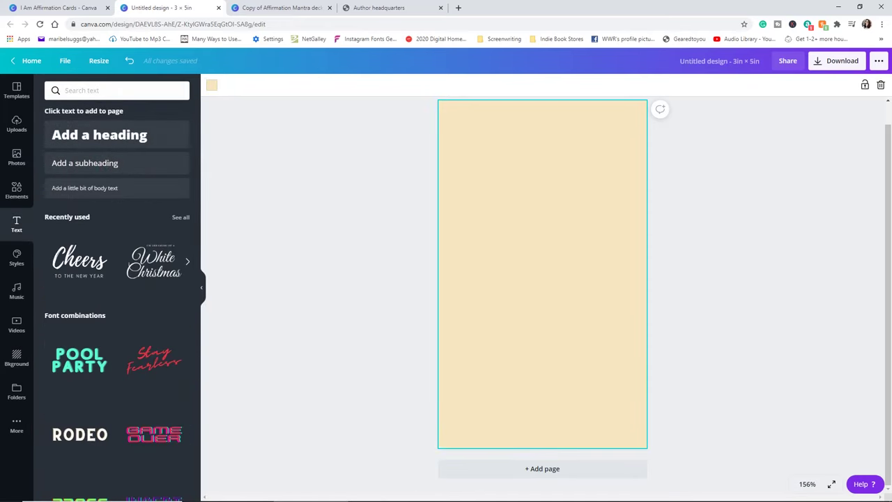
pyautogui.click(99, 135)
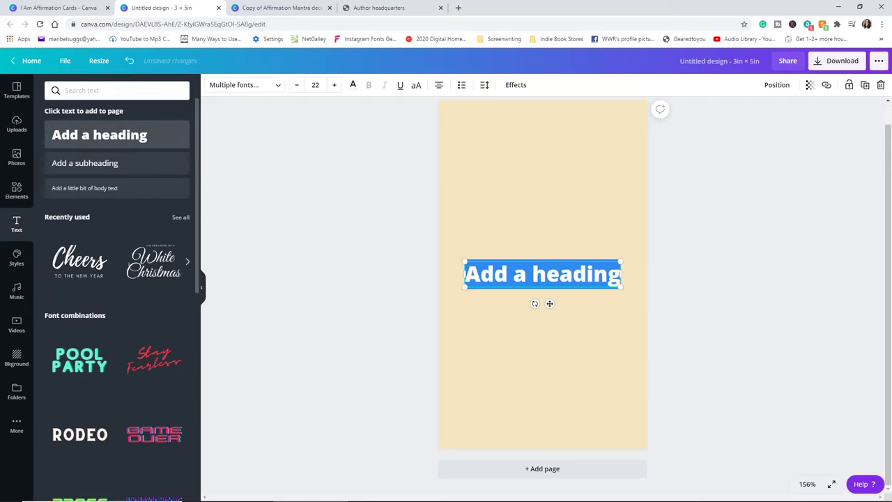
pyautogui.click(391, 271)
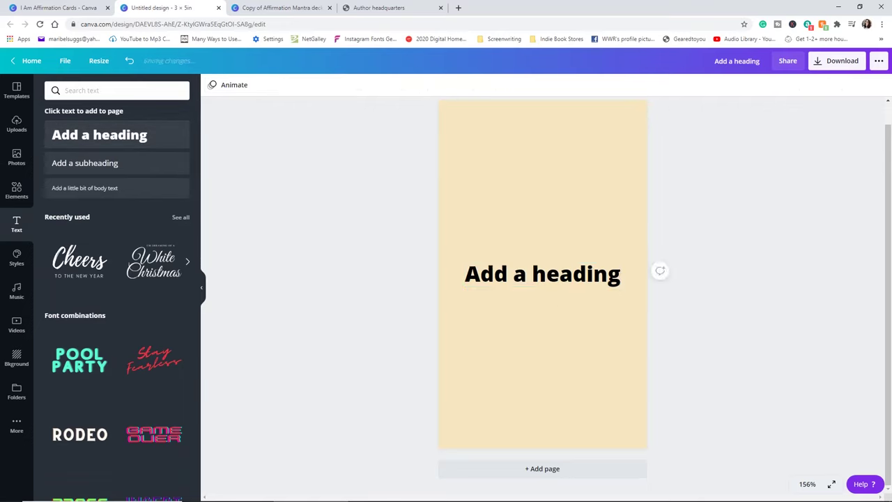
pyautogui.moveTo(542, 274); pyautogui.dragTo(543, 233)
# Replace the heading's placeholder text with "Keep going you've got this!".
pyautogui.click(542, 234)
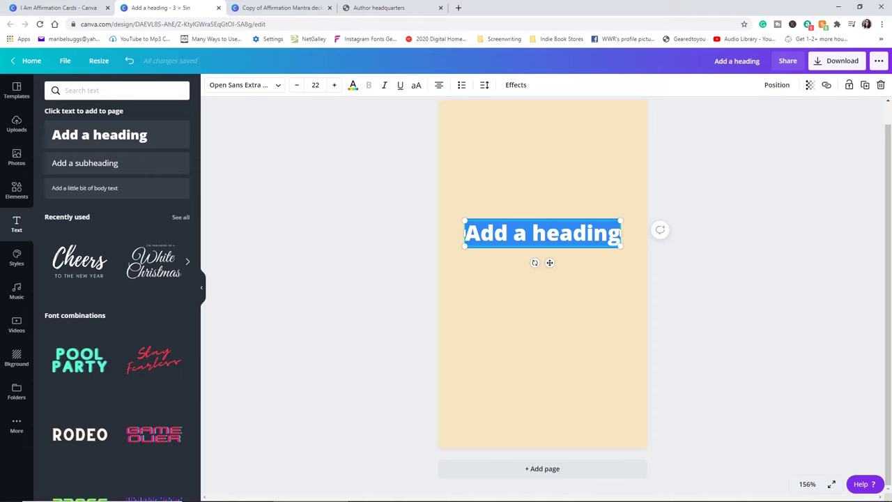
pyautogui.write('Kep')
pyautogui.press('BackSpace')
pyautogui.write('ip')
pyautogui.press('BackSpace')
pyautogui.press('BackSpace')
pyautogui.write('ep')
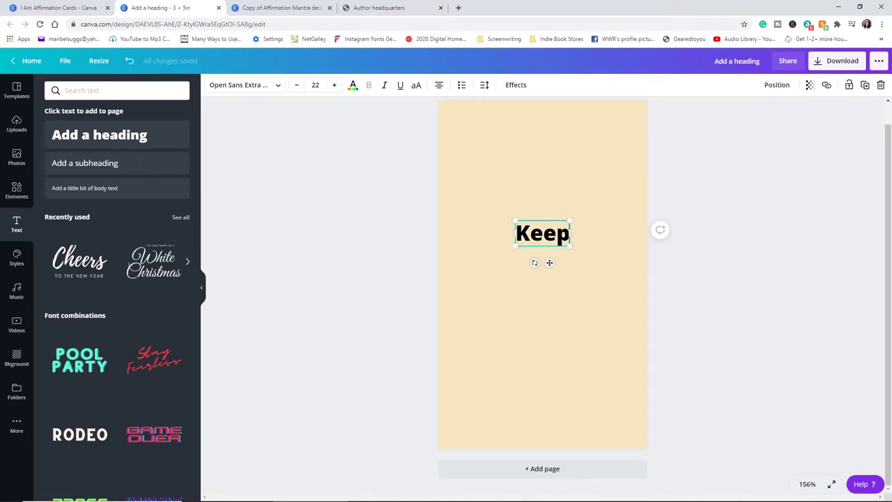
pyautogui.write(' going yo')
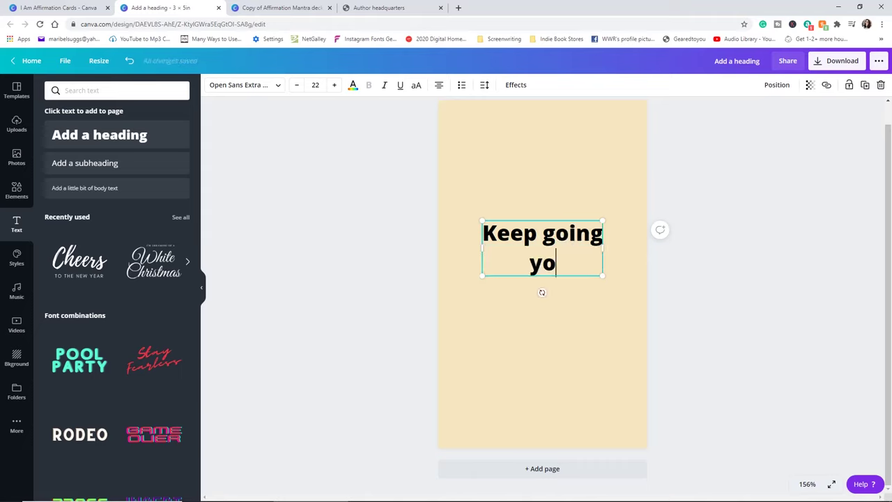
pyautogui.write("u've got th")
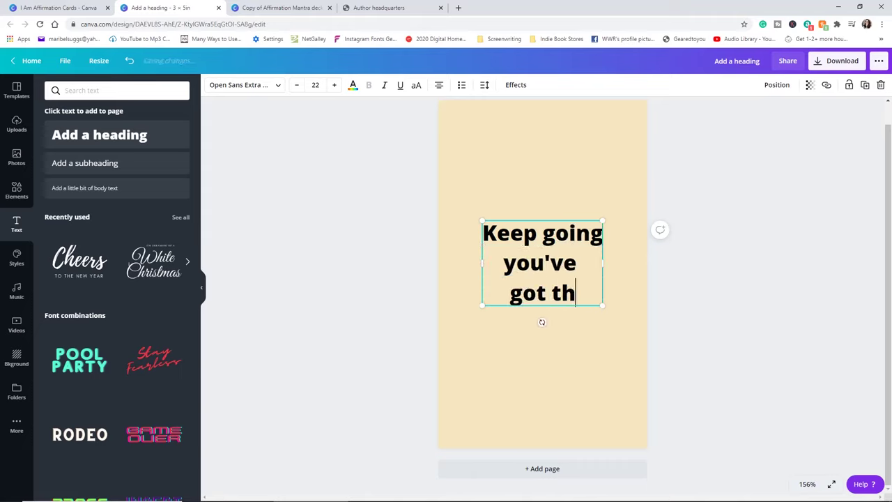
pyautogui.write('is!')
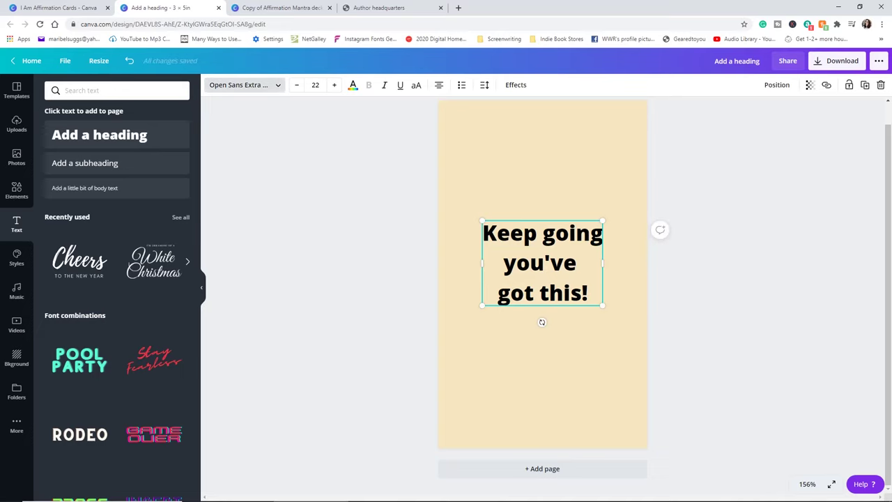
# Set the heading's font to Woodland and enlarge it to about size 32.2, centered on the card.
pyautogui.click(245, 85)
pyautogui.click(97, 150)
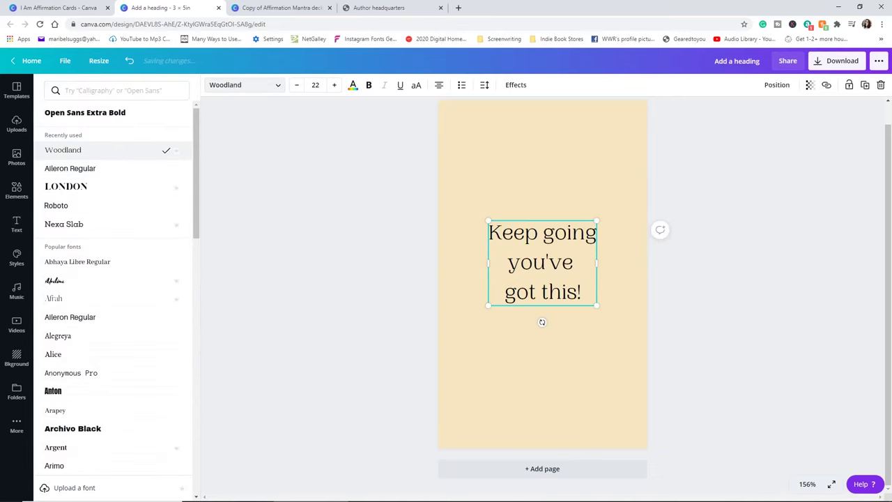
pyautogui.moveTo(596, 305); pyautogui.dragTo(647, 344)
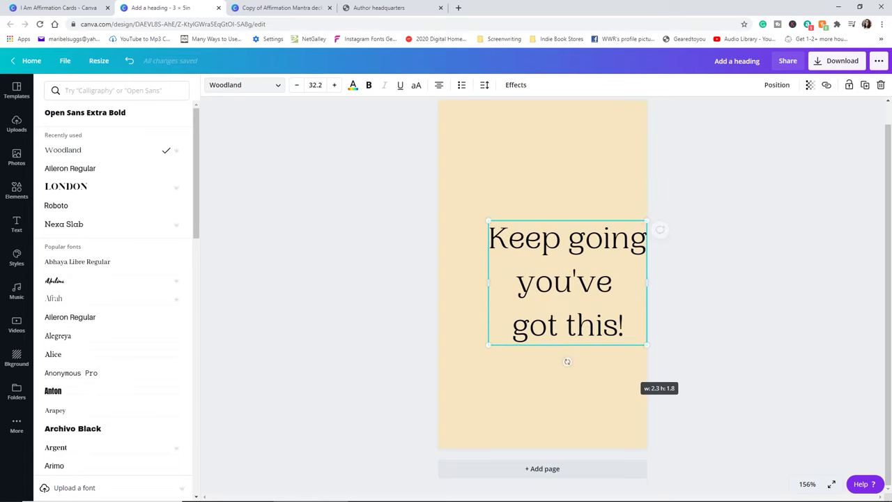
pyautogui.moveTo(567, 282); pyautogui.dragTo(537, 271)
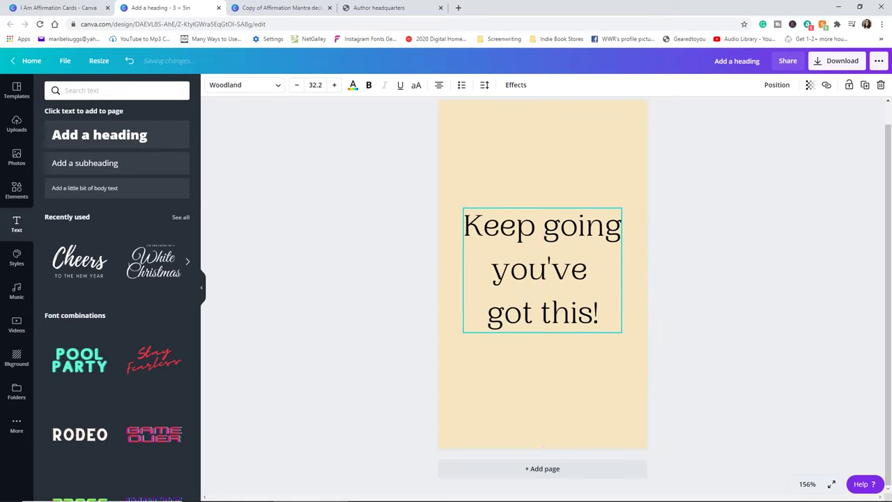
pyautogui.click(682, 278)
pyautogui.click(542, 272)
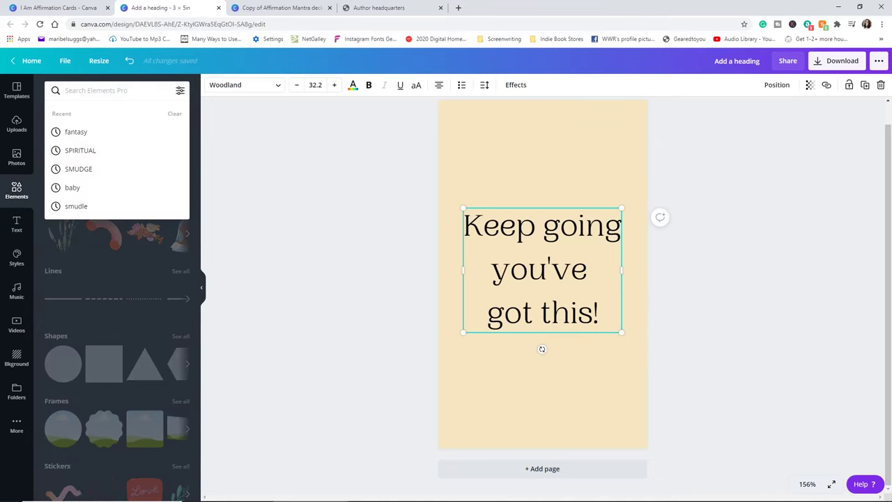
# Search the elements for "smudge" and place the brushed ring over the heading, enlarged to nearly the card's width.
pyautogui.write('smudge')
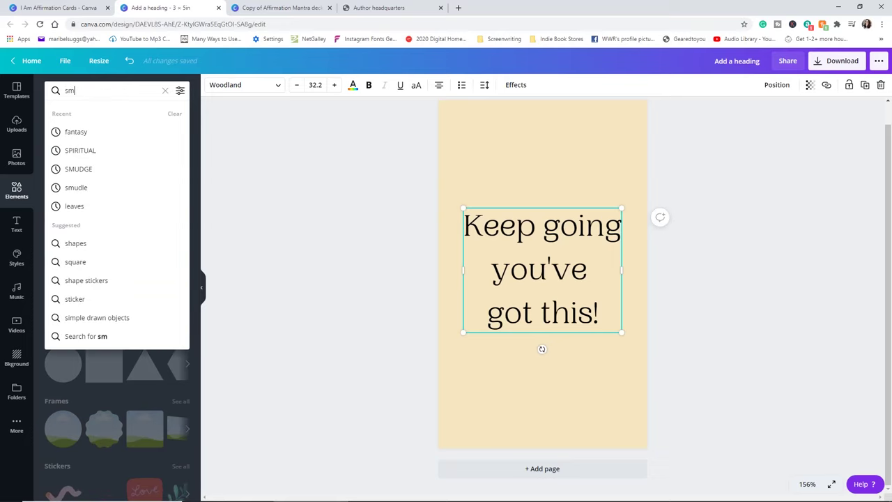
pyautogui.press('Return')
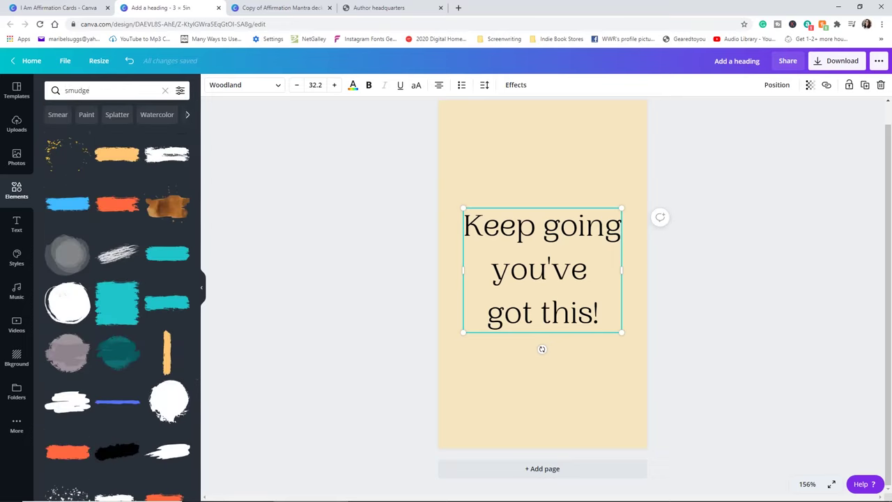
pyautogui.scroll(-3, 117, 377)
pyautogui.scroll(-4, 117, 376)
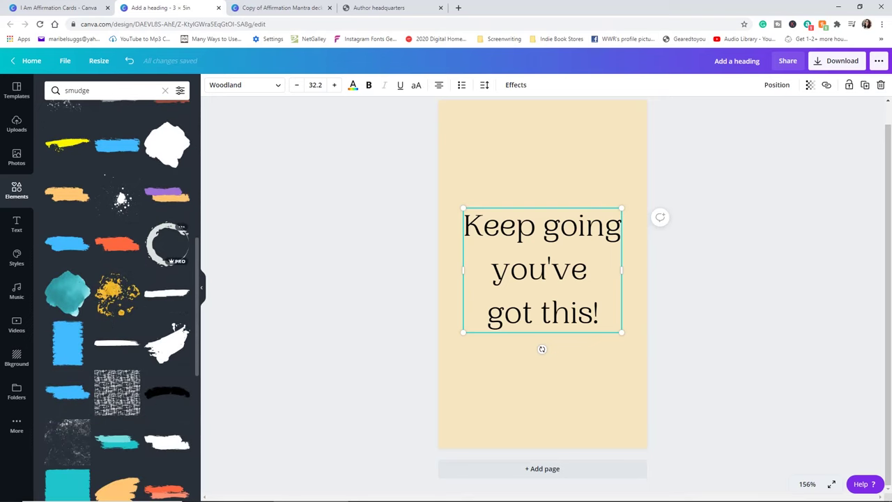
pyautogui.click(167, 244)
pyautogui.moveTo(542, 274)
pyautogui.mouseDown()
pyautogui.moveTo(517, 230)
pyautogui.moveTo(495, 235)
pyautogui.moveTo(639, 383)
pyautogui.mouseUp()
pyautogui.click(545, 400)
pyautogui.click(545, 288)
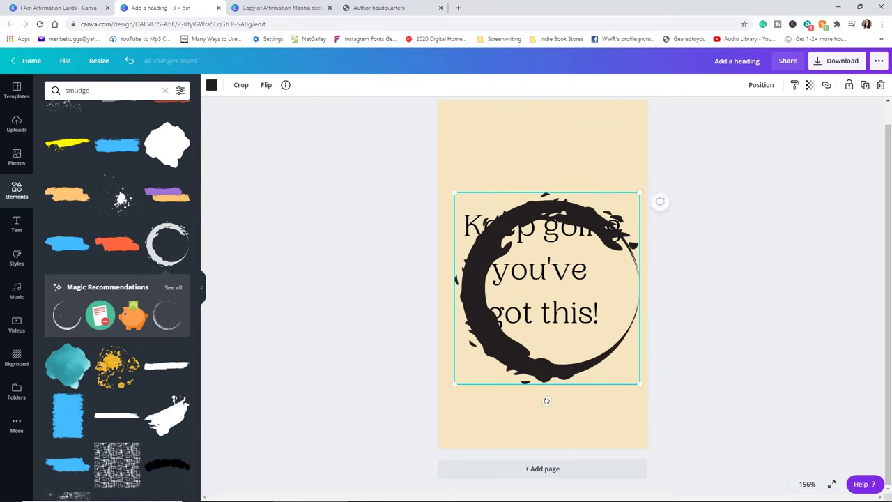
# Set the brushed ring's transparency to 22 and send it behind the heading text.
pyautogui.click(810, 85)
pyautogui.moveTo(778, 113); pyautogui.dragTo(733, 113)
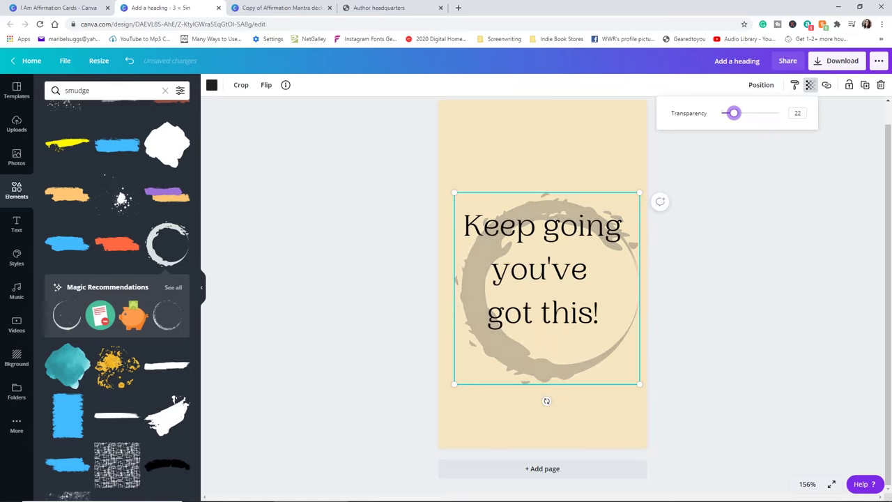
pyautogui.click(760, 85)
pyautogui.click(728, 113)
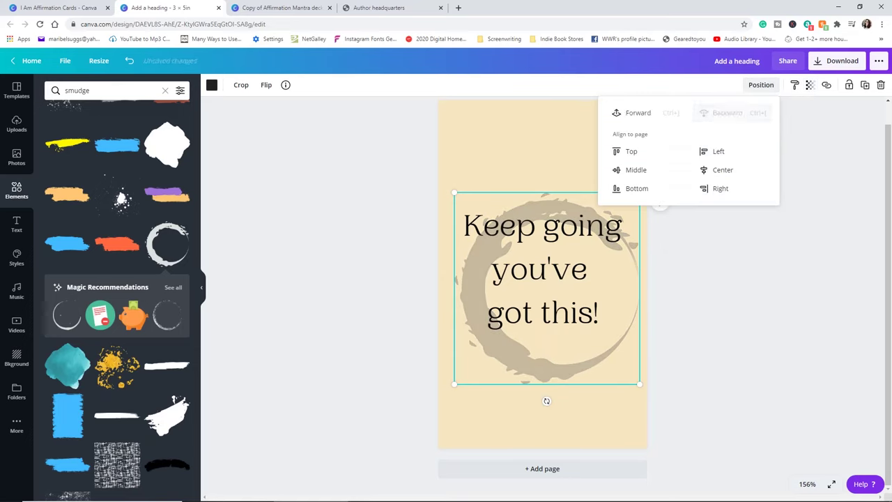
pyautogui.click(725, 251)
pyautogui.click(546, 362)
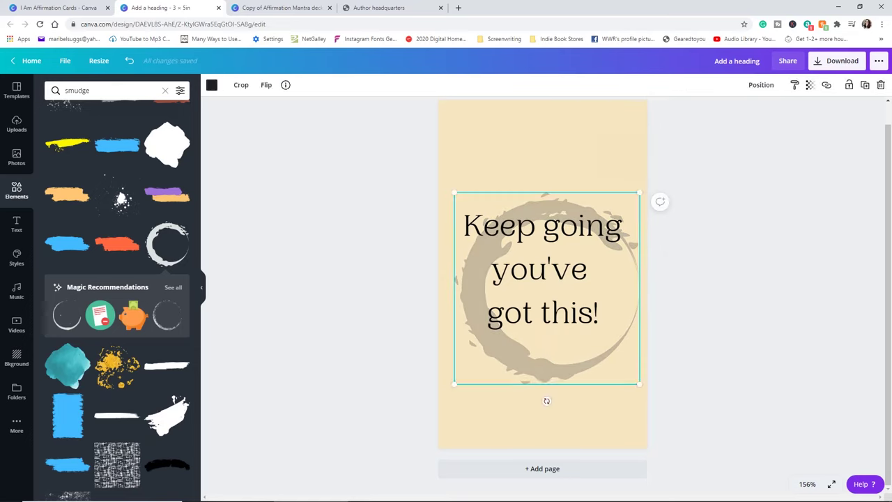
# Recolor the brushed ring, trying several swatches and settling on the default orange.
pyautogui.click(211, 85)
pyautogui.click(104, 225)
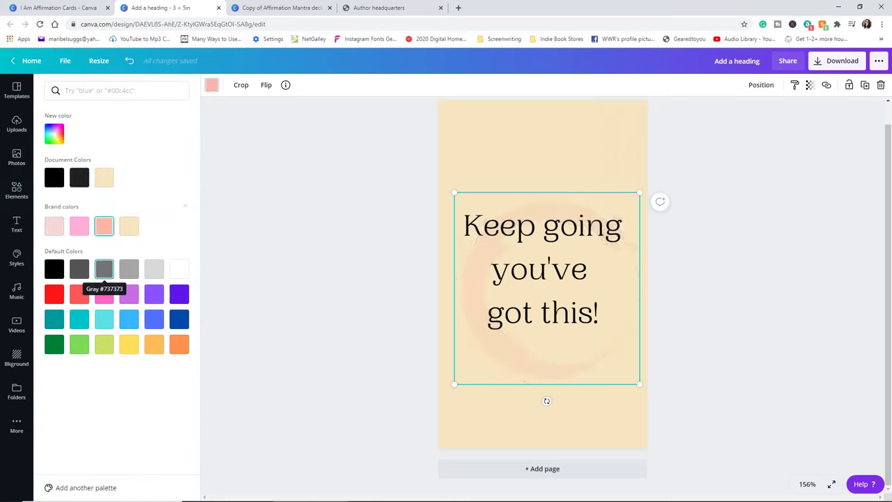
pyautogui.click(79, 269)
pyautogui.click(179, 294)
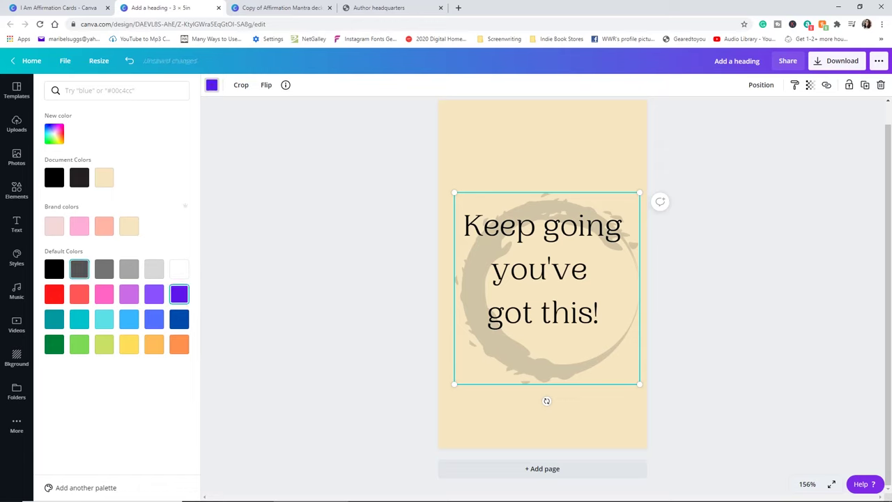
pyautogui.click(179, 343)
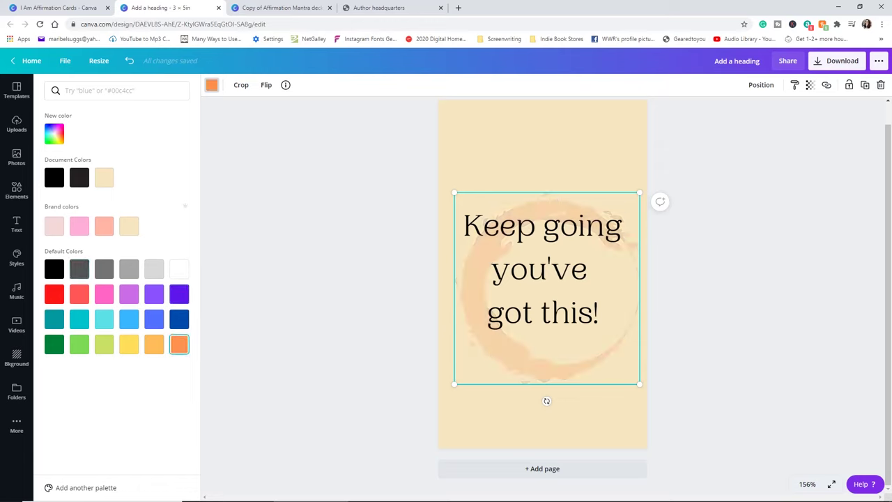
# Move the orange ring slightly up and to the left behind the heading.
pyautogui.moveTo(546, 362); pyautogui.dragTo(542, 354)
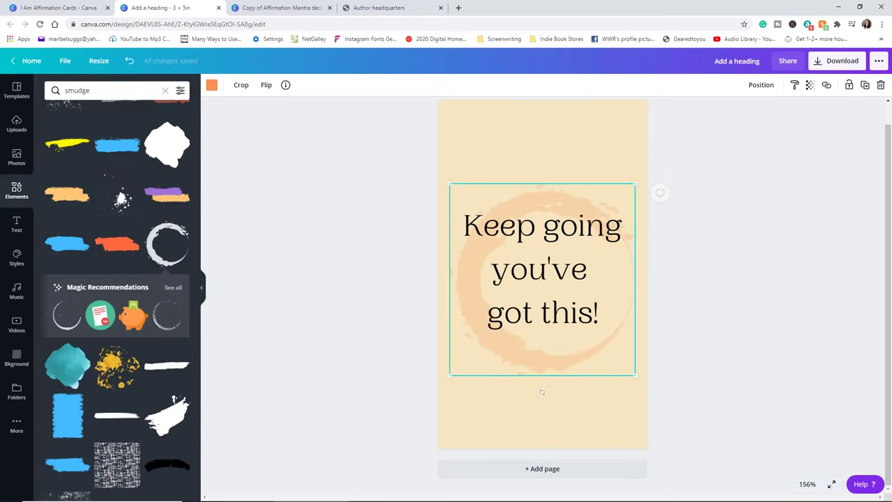
pyautogui.click(696, 306)
pyautogui.moveTo(542, 390)
pyautogui.mouseDown()
pyautogui.moveTo(540, 356)
pyautogui.moveTo(532, 378)
pyautogui.mouseUp()
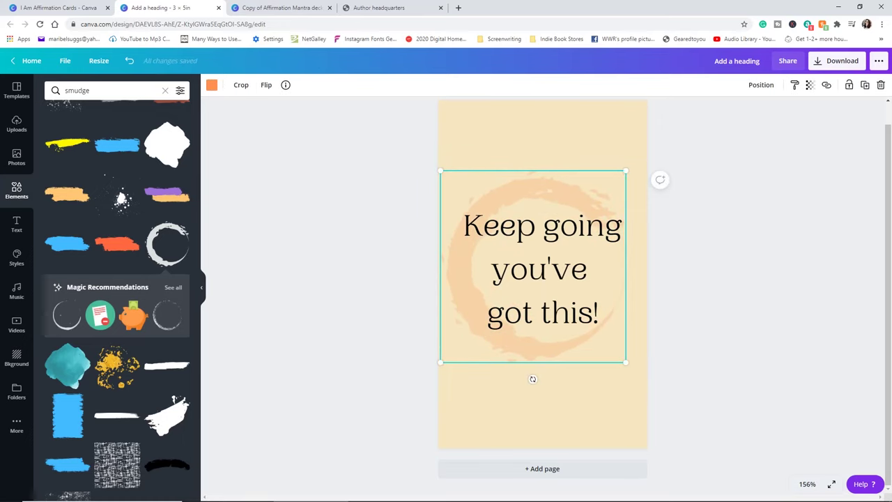
# Move the heading up to clear the brushed ring, and shift the ring slightly right toward the card's horizontal center.
pyautogui.click(540, 326)
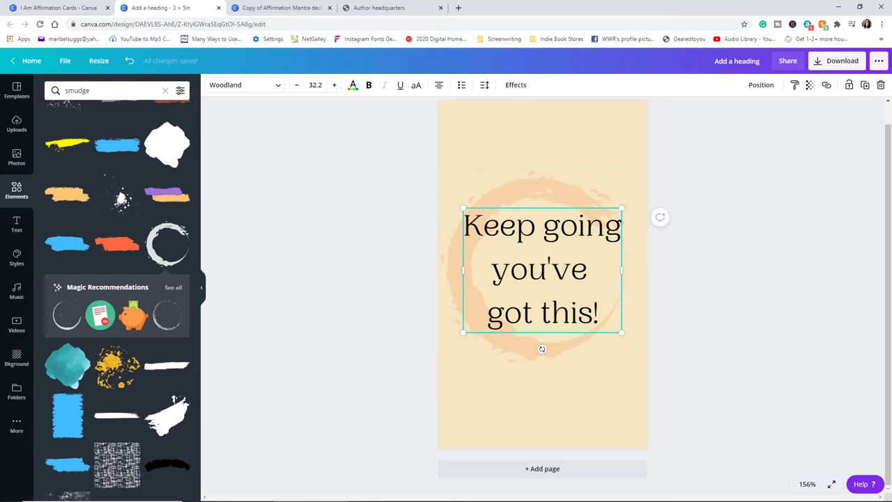
pyautogui.press('Escape')
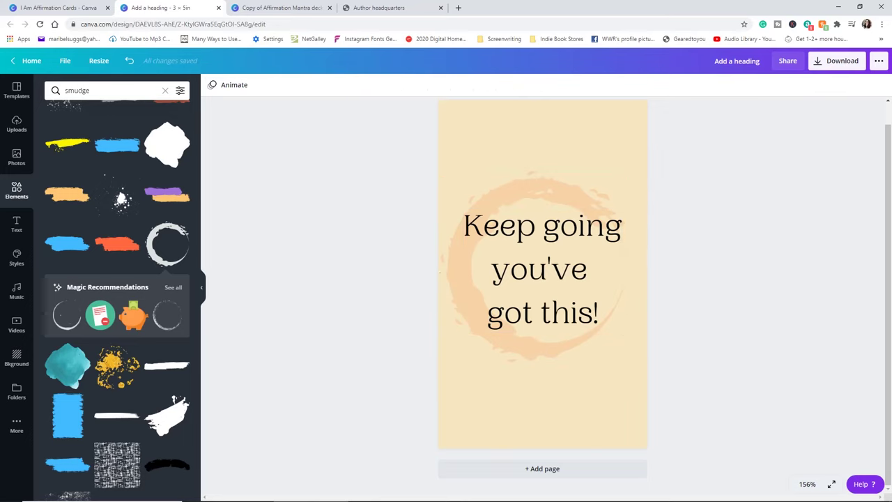
pyautogui.click(542, 394)
pyautogui.moveTo(542, 277)
pyautogui.mouseDown()
pyautogui.moveTo(575, 258)
pyautogui.moveTo(546, 197)
pyautogui.mouseUp()
pyautogui.click(535, 299)
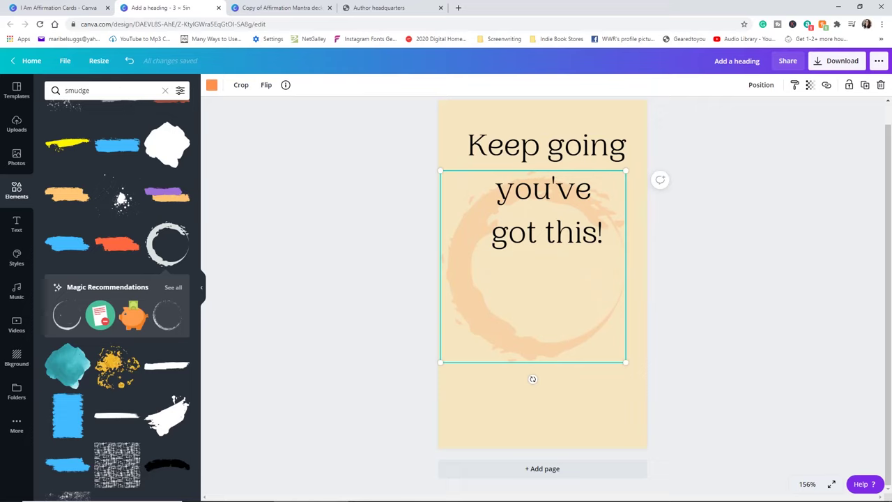
pyautogui.moveTo(535, 300); pyautogui.dragTo(549, 302)
# Move the heading back down over the ring so that it sits at the card's vertical center.
pyautogui.moveTo(547, 198); pyautogui.dragTo(538, 260)
pyautogui.moveTo(537, 330); pyautogui.dragTo(546, 353)
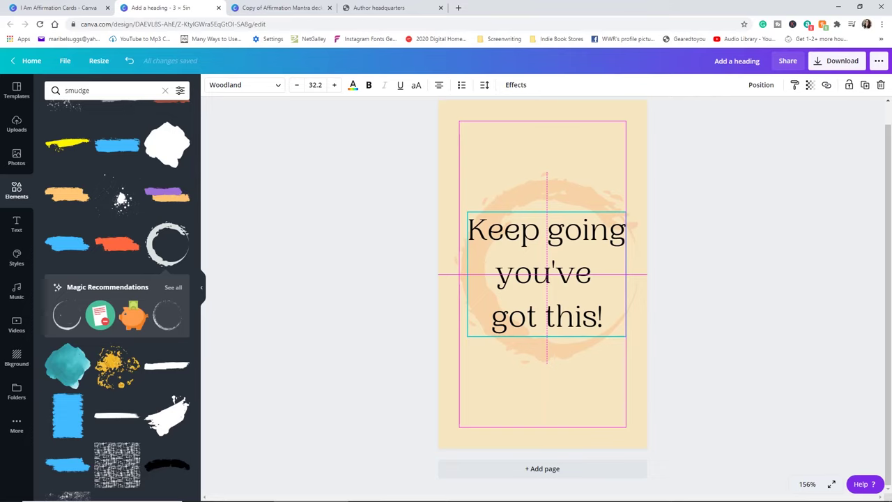
pyautogui.moveTo(546, 354); pyautogui.dragTo(546, 353)
pyautogui.click(659, 223)
pyautogui.click(546, 274)
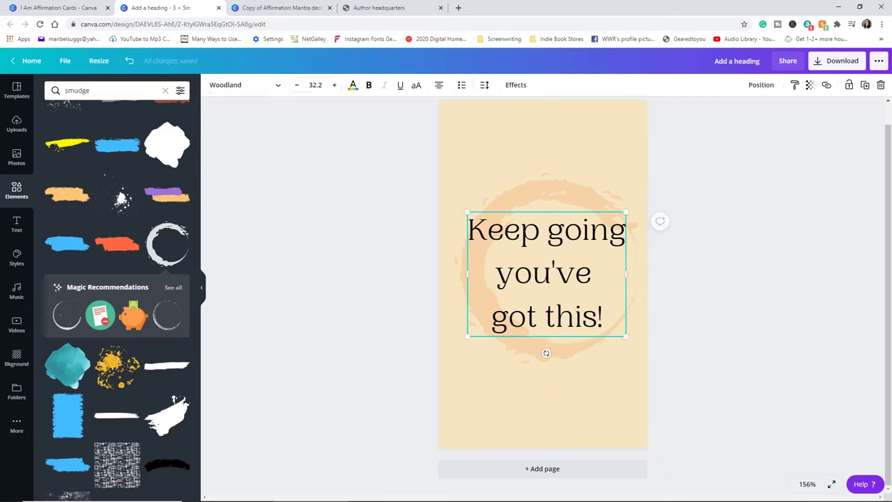
# Widen the heading's text box leftward to the margin so its text is centered horizontally on the card.
pyautogui.moveTo(467, 274); pyautogui.dragTo(459, 274)
pyautogui.click(411, 278)
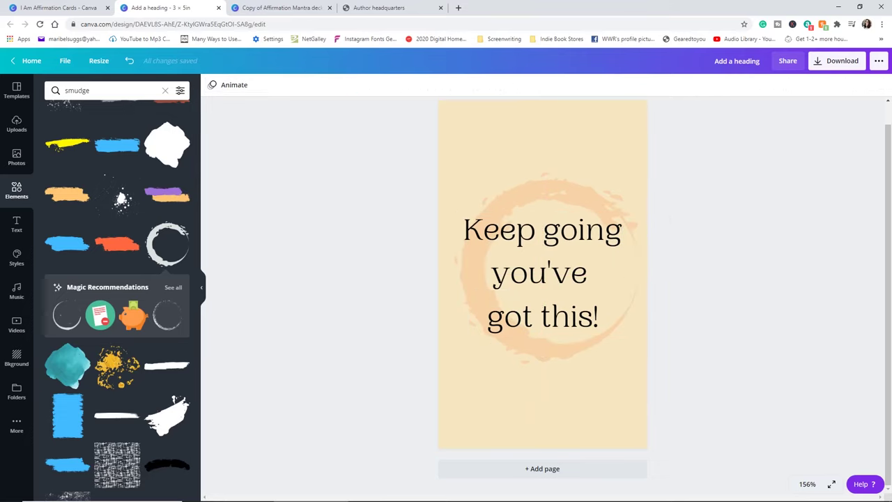
pyautogui.click(542, 274)
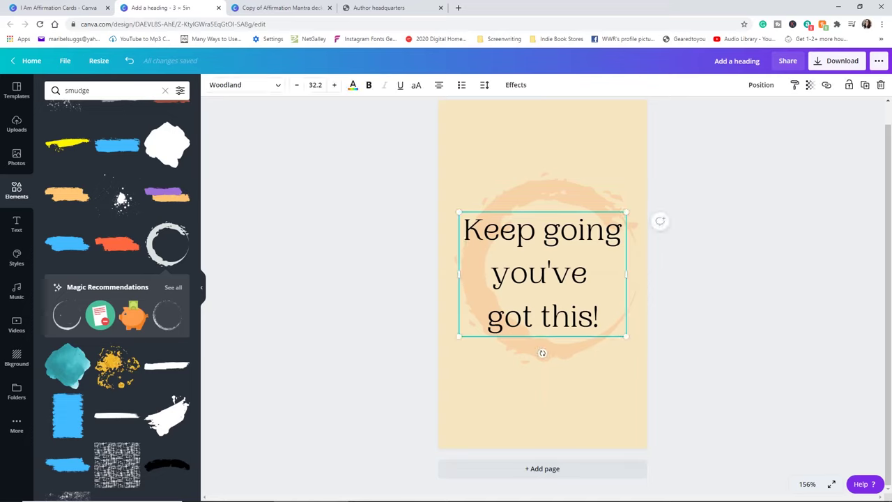
pyautogui.press('Escape')
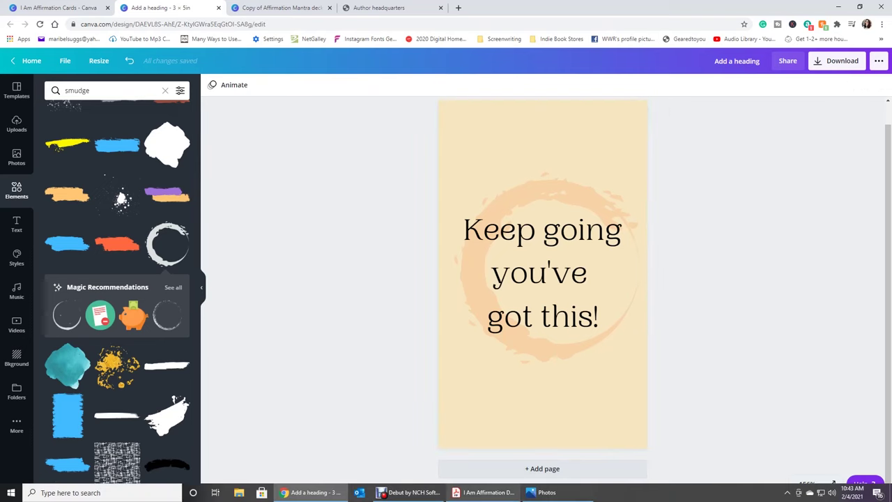
# Examine the card back in the I Am Affirmation Deck PDF in Acrobat and the Capture.PNG template in Photos, and return to Canva.
pyautogui.click(486, 494)
pyautogui.scroll(-4, 388, 278)
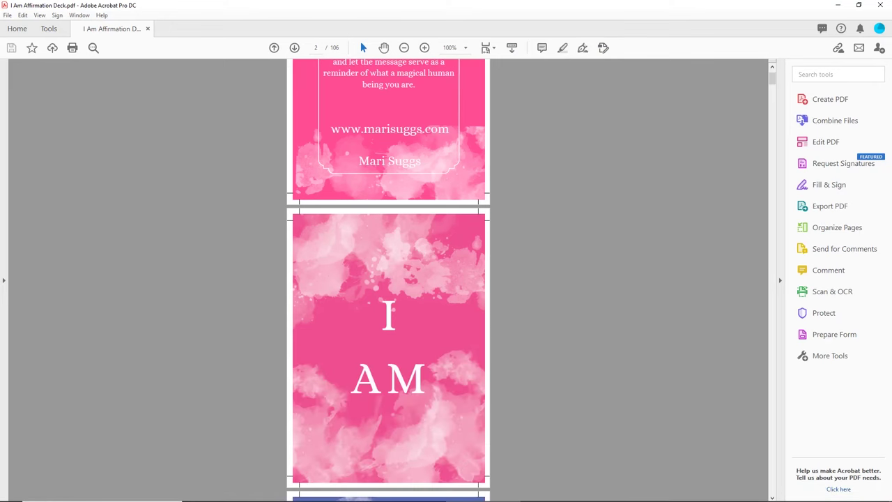
pyautogui.scroll(-7, 388, 279)
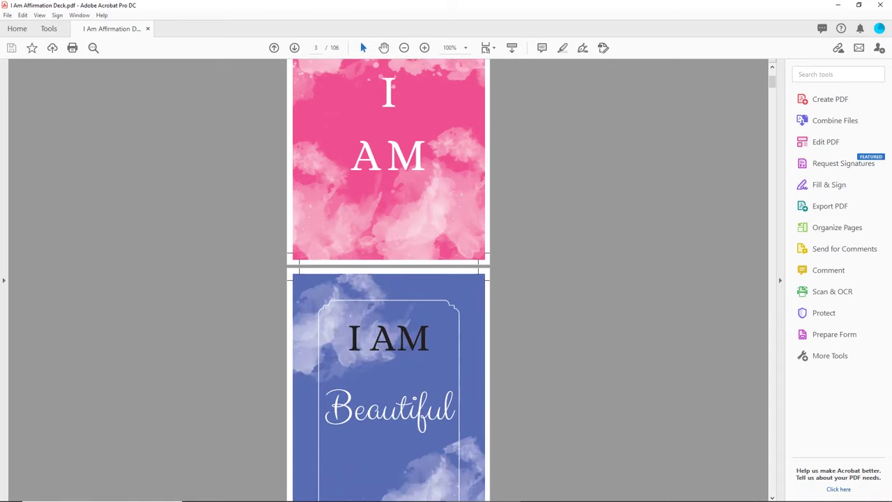
pyautogui.scroll(3, 388, 278)
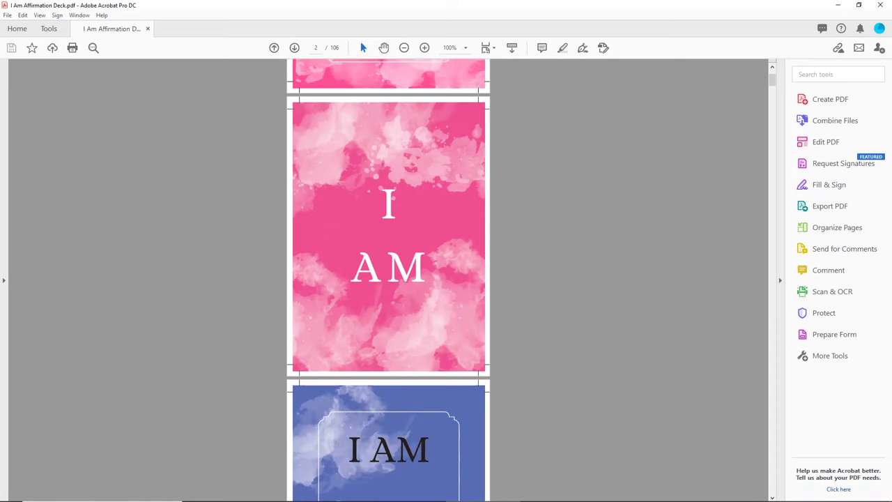
pyautogui.click(542, 492)
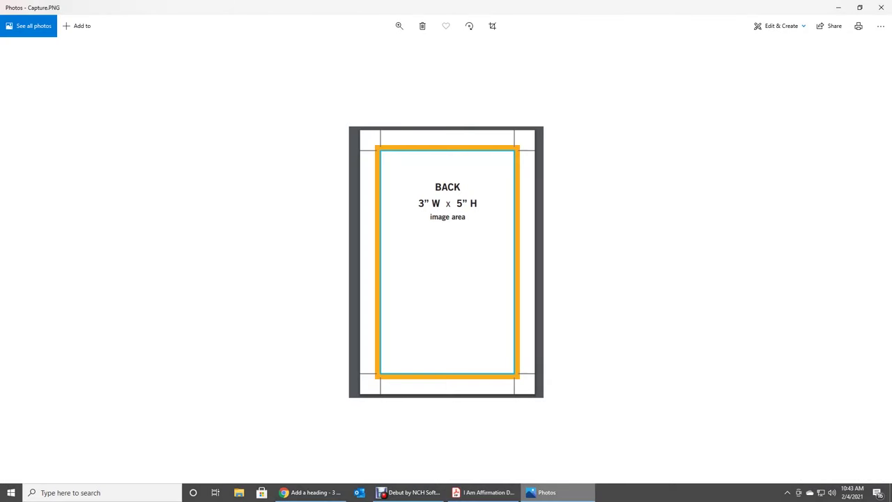
pyautogui.click(547, 492)
pyautogui.click(310, 492)
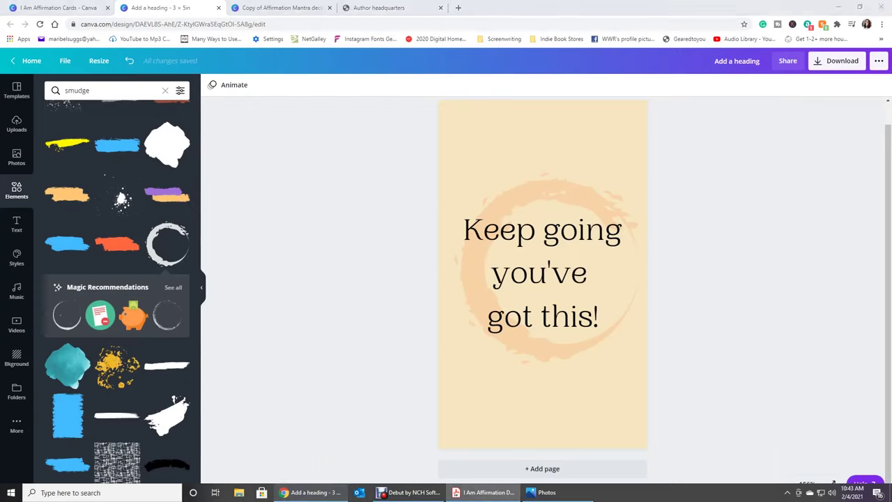
# Add a second page for the card back and set its background to the light pink brand color.
pyautogui.scroll(1, 550, 265)
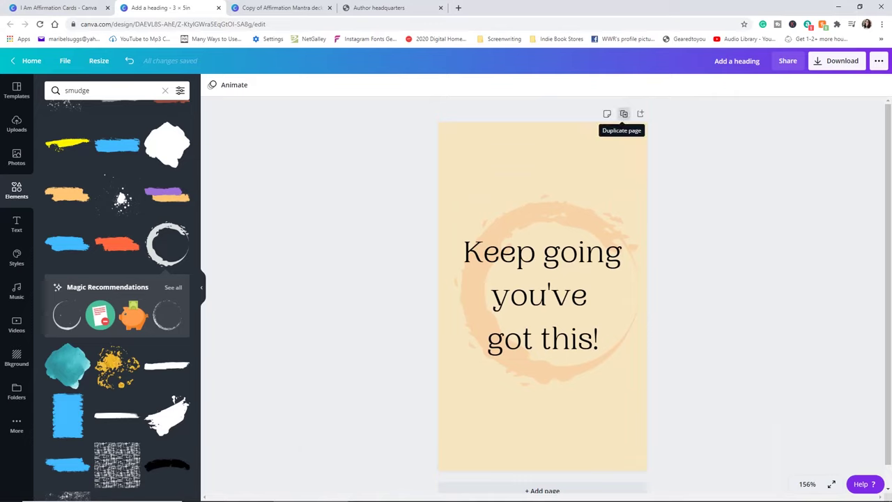
pyautogui.click(640, 113)
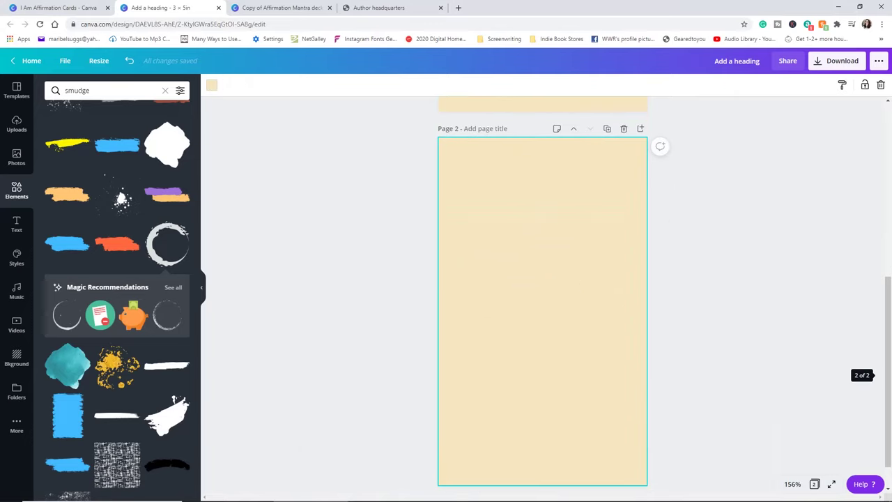
pyautogui.scroll(2, 542, 313)
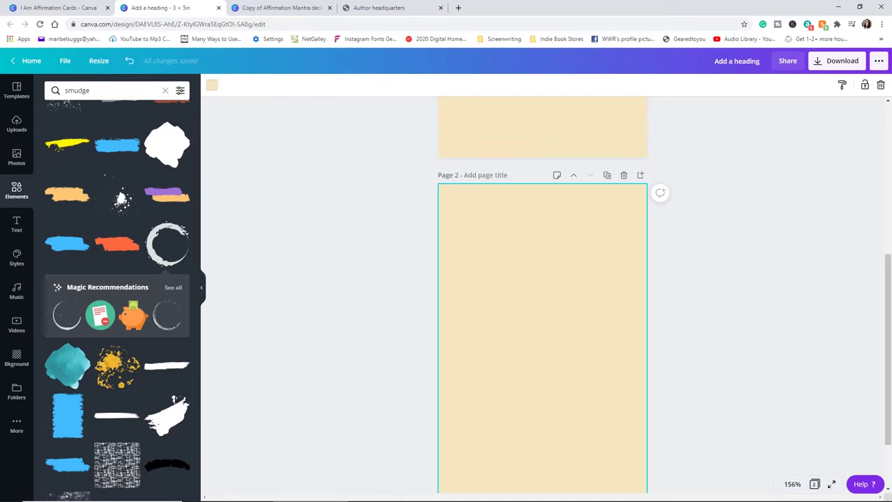
pyautogui.click(211, 84)
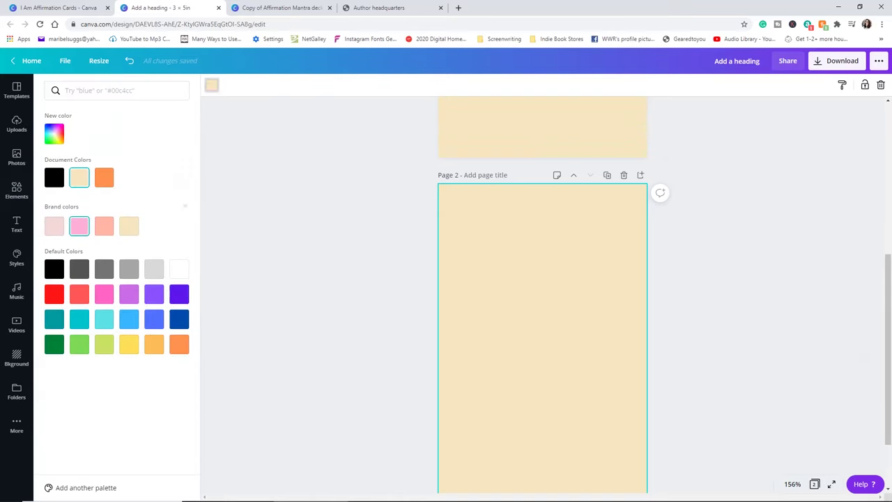
pyautogui.click(78, 225)
pyautogui.click(54, 226)
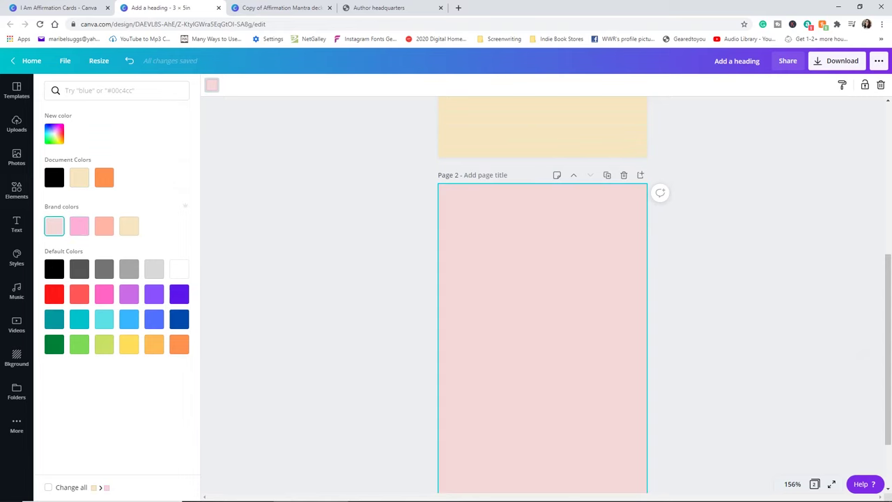
pyautogui.click(314, 278)
pyautogui.click(542, 334)
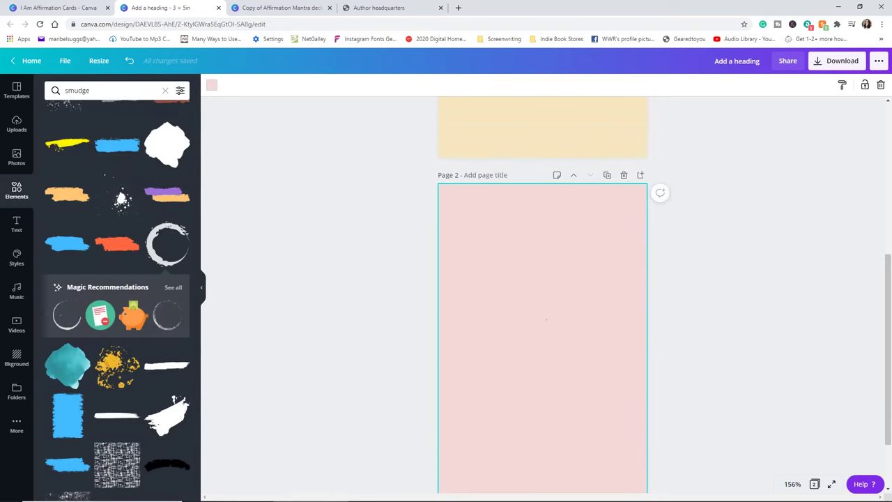
# Add a heading to page 2 reading "Oracles for Writers", with each word on its own line.
pyautogui.click(17, 225)
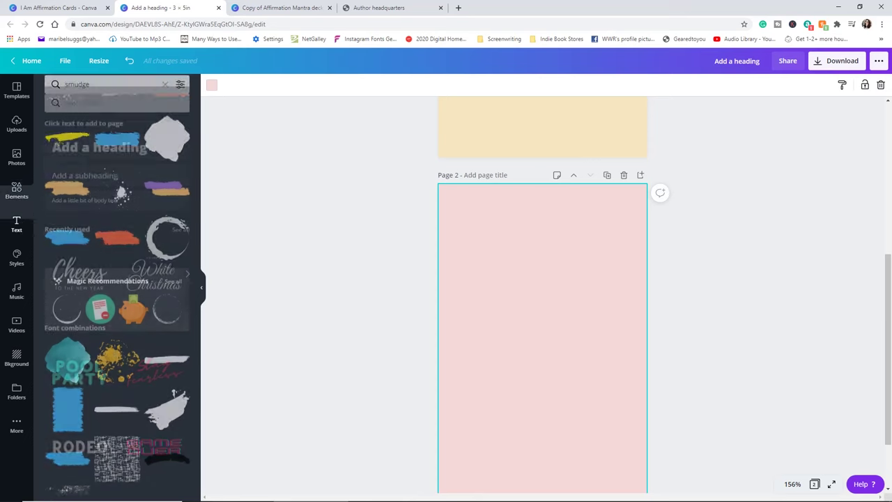
pyautogui.click(98, 134)
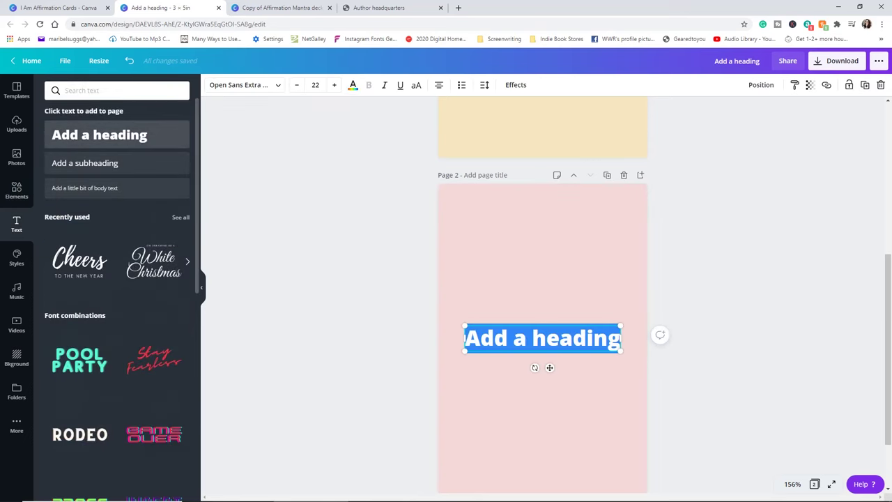
pyautogui.write('Orack')
pyautogui.press('BackSpace')
pyautogui.write('le')
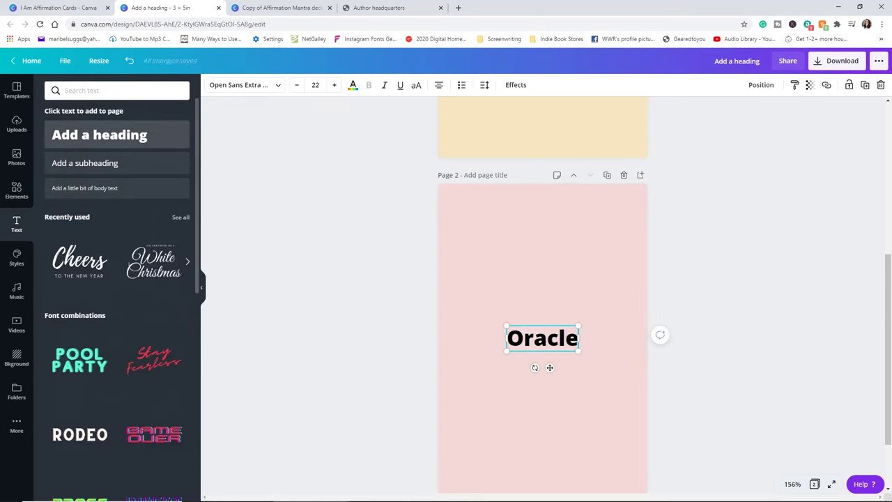
pyautogui.write('s for Writers')
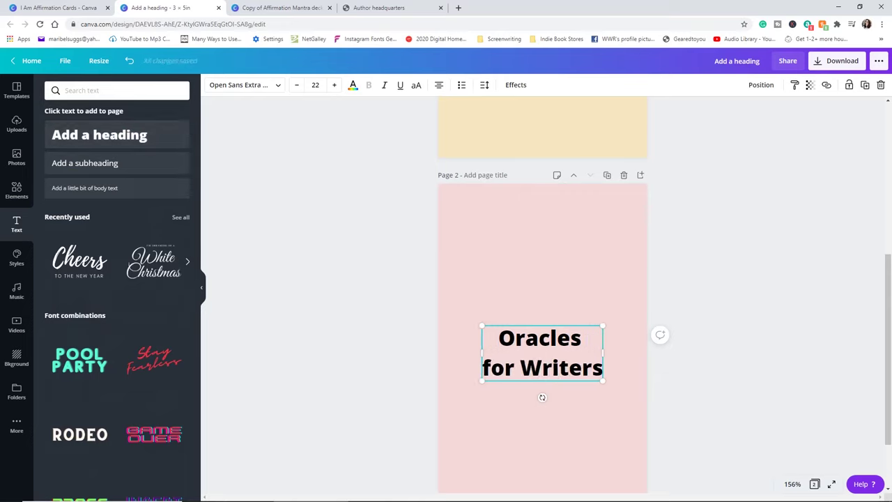
pyautogui.write('.')
pyautogui.press('Return')
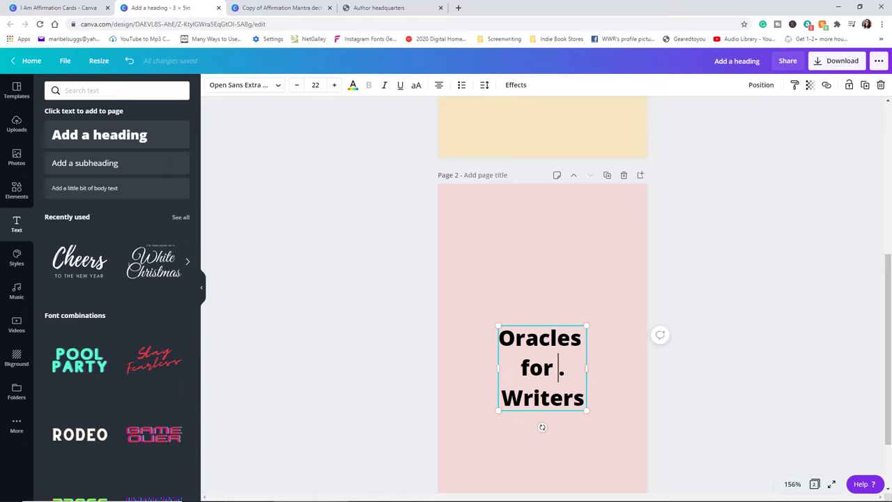
pyautogui.press('Delete')
pyautogui.click(710, 307)
# Move the "Oracles for Writers" heading slightly up to the vertical center of page 2.
pyautogui.scroll(-2, 558, 292)
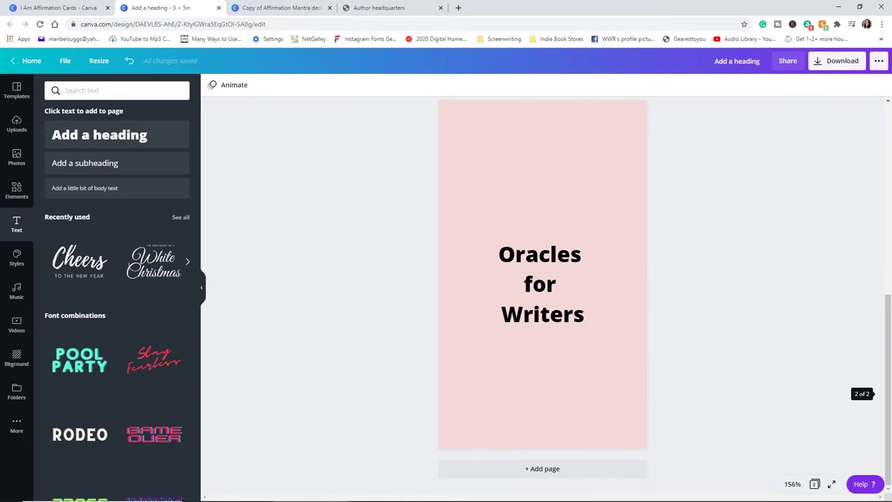
pyautogui.moveTo(542, 283)
pyautogui.mouseDown()
pyautogui.moveTo(542, 265)
pyautogui.moveTo(542, 273)
pyautogui.mouseUp()
pyautogui.click(665, 243)
pyautogui.click(542, 273)
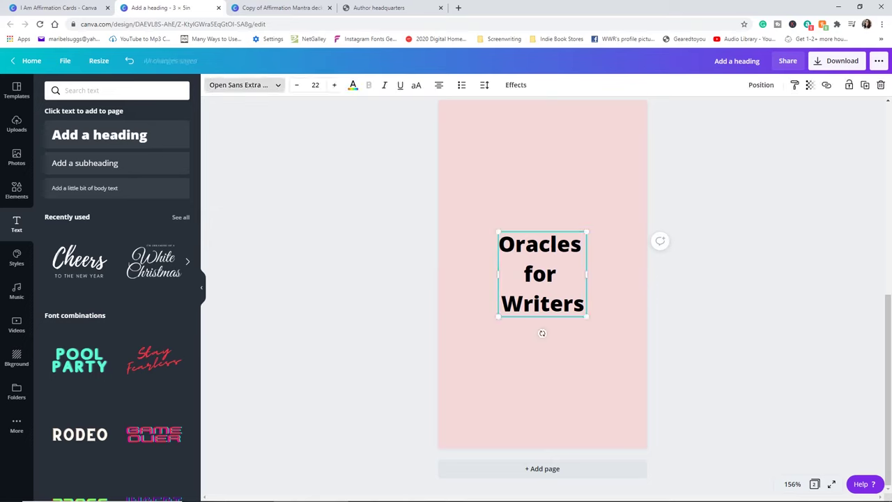
# Try the Anton font on the "Oracles for Writers" heading.
pyautogui.click(244, 85)
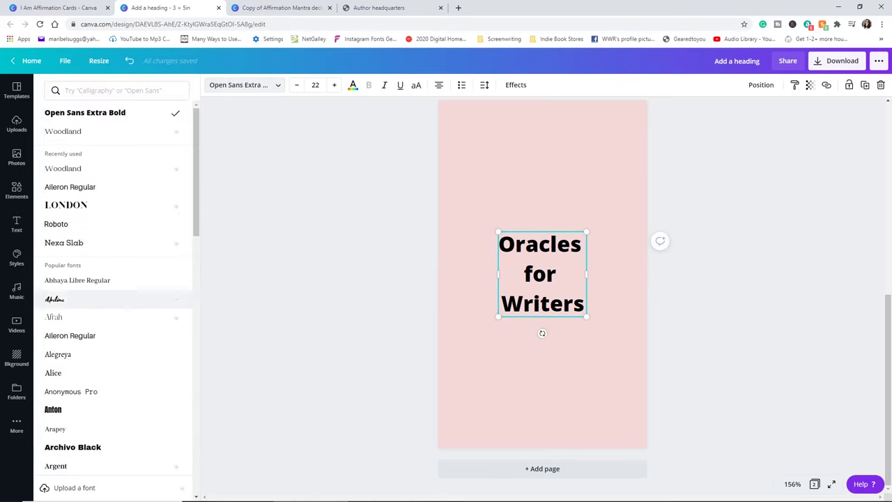
pyautogui.scroll(-2, 111, 286)
pyautogui.click(104, 317)
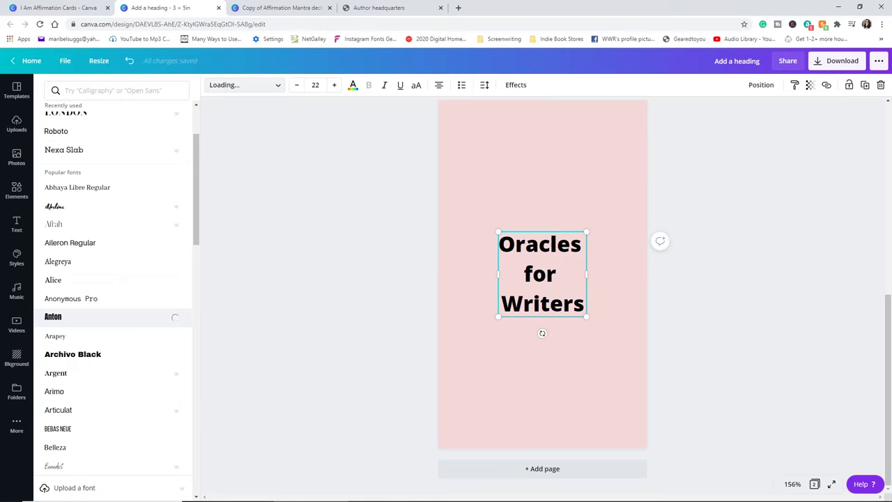
pyautogui.click(245, 85)
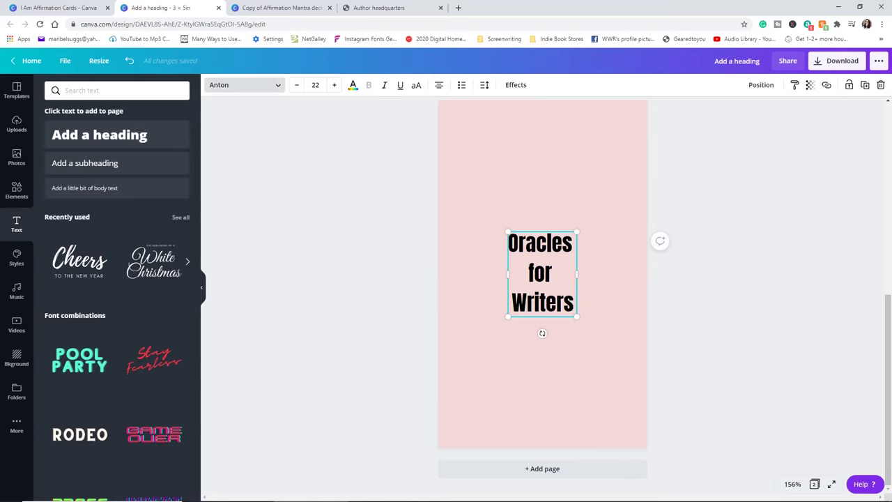
# Search the fonts for "typewriter" and apply True Typewriter to the "Oracles for Writers" heading.
pyautogui.click(244, 85)
pyautogui.scroll(-5, 111, 376)
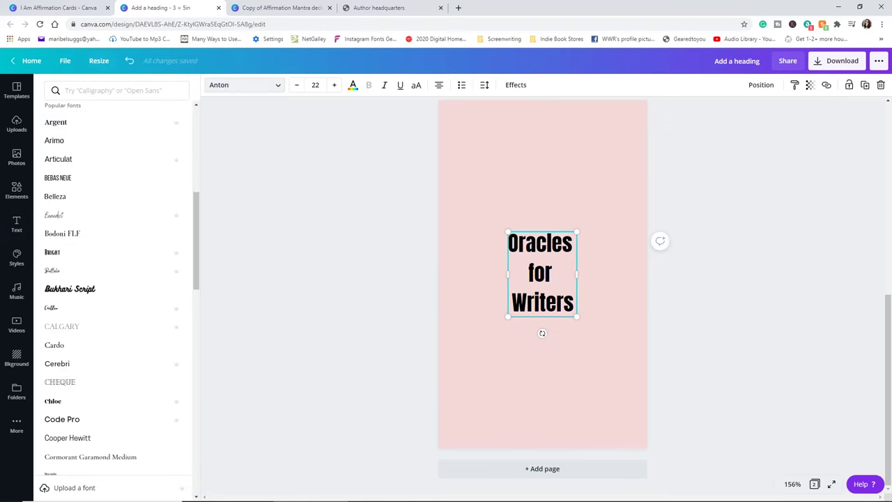
pyautogui.click(117, 91)
pyautogui.write('typ')
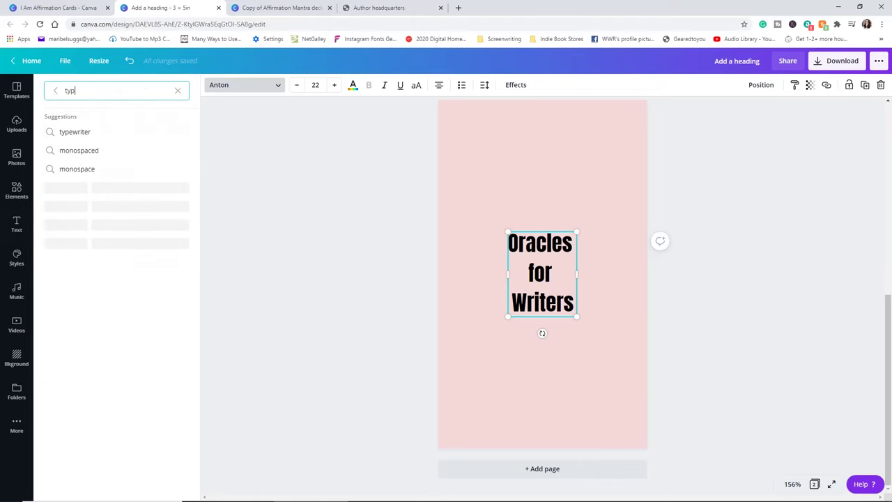
pyautogui.write('ewriter')
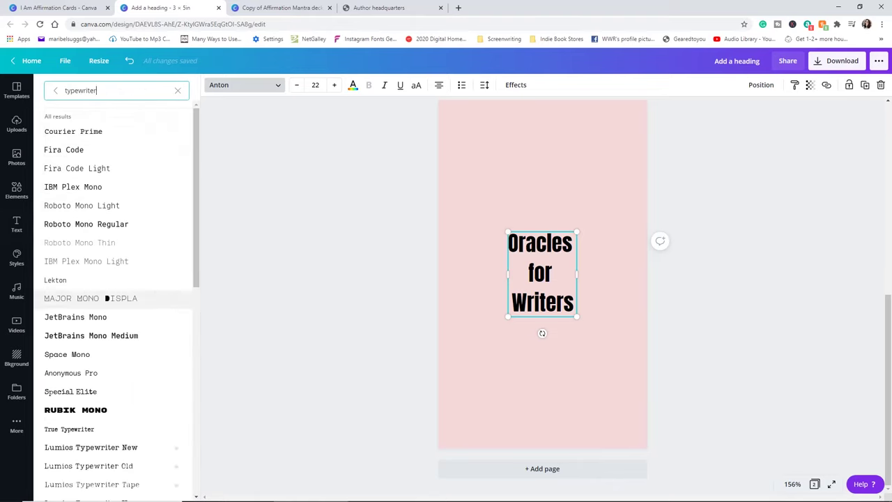
pyautogui.scroll(-3, 111, 307)
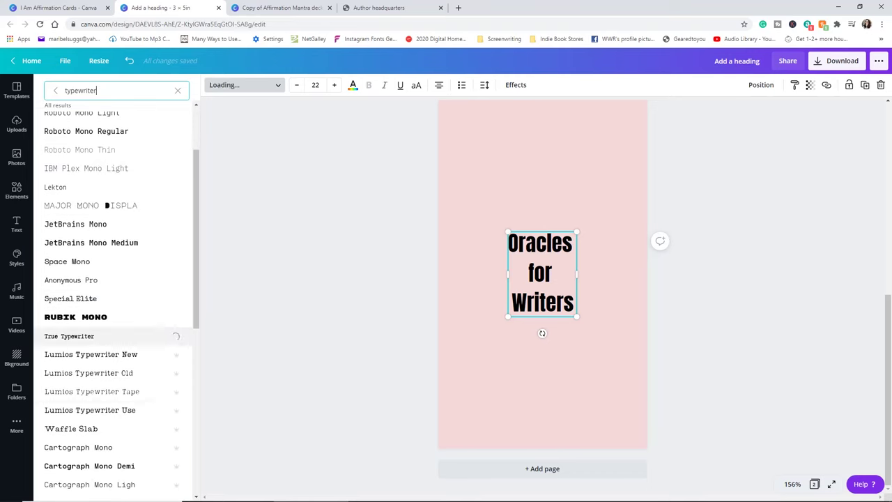
pyautogui.click(16, 223)
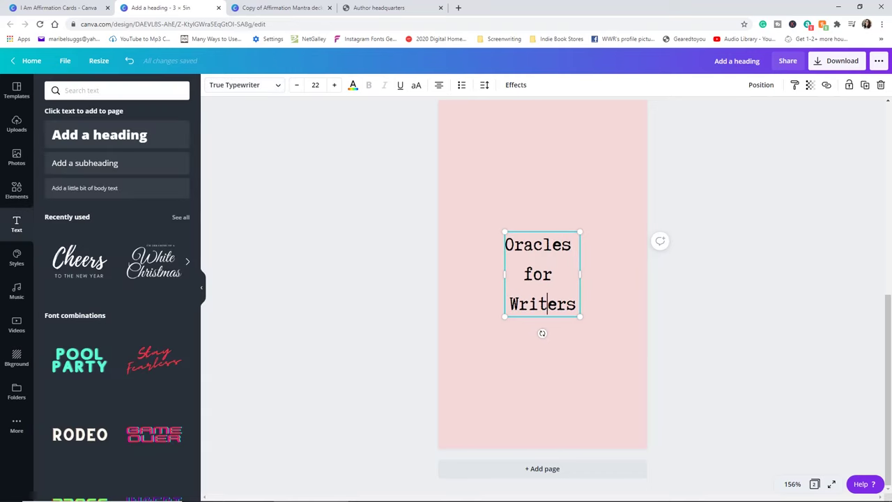
pyautogui.click(693, 318)
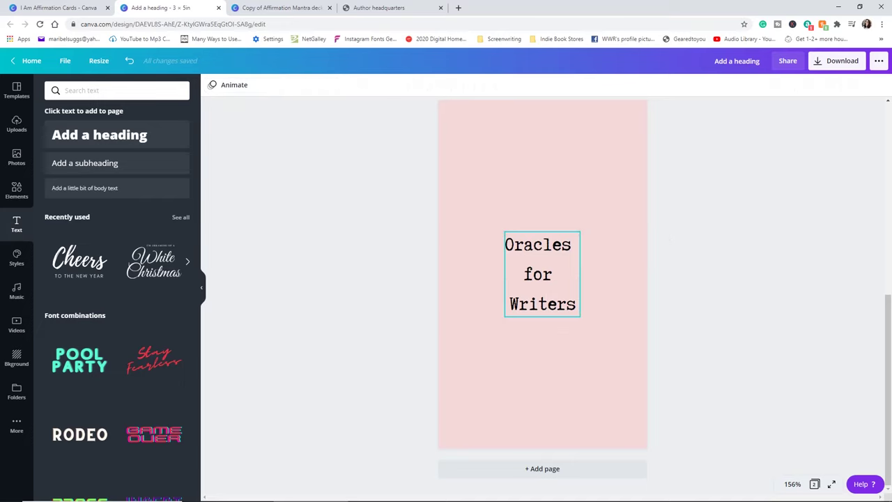
# Try a font size of 100 on the "Oracles for Writers" heading.
pyautogui.click(542, 275)
pyautogui.moveTo(321, 85); pyautogui.dragTo(300, 85)
pyautogui.write('100')
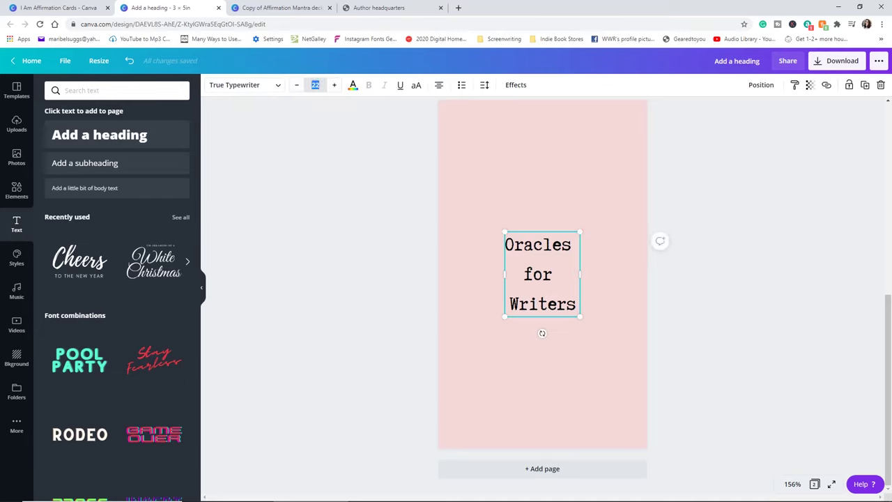
pyautogui.press('Return')
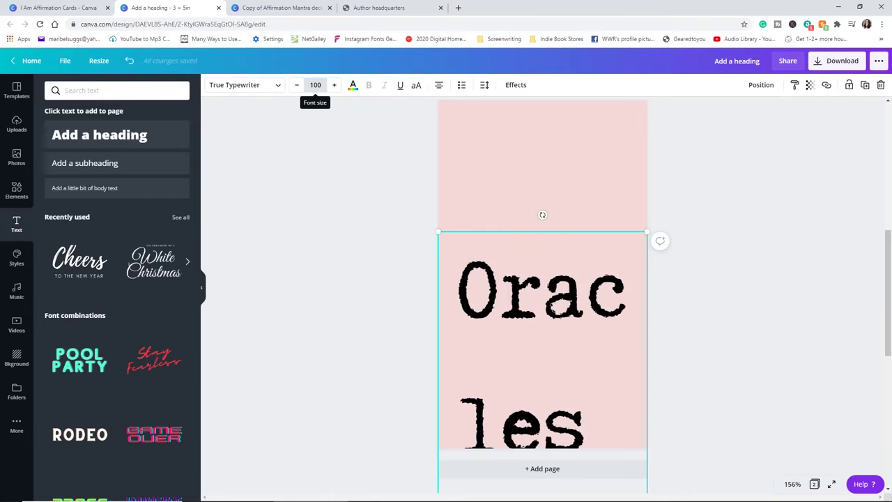
# Set the font size of the "Oracles for Writers" heading to 50.
pyautogui.click(315, 84)
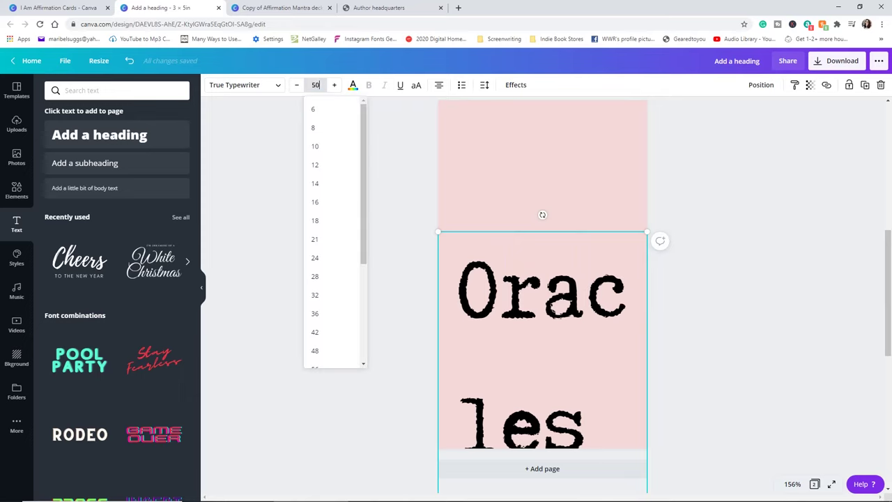
pyautogui.write('50')
pyautogui.press('Return')
pyautogui.click(691, 316)
# Move the "Oracles for Writers" heading up, scale it down to font size 45.2 and center it horizontally on the page.
pyautogui.moveTo(542, 326); pyautogui.dragTo(545, 282)
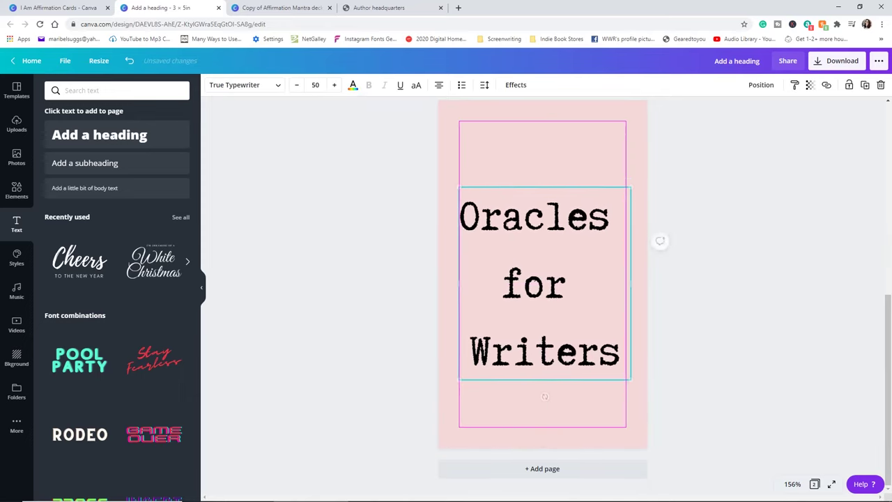
pyautogui.moveTo(544, 396); pyautogui.dragTo(544, 379)
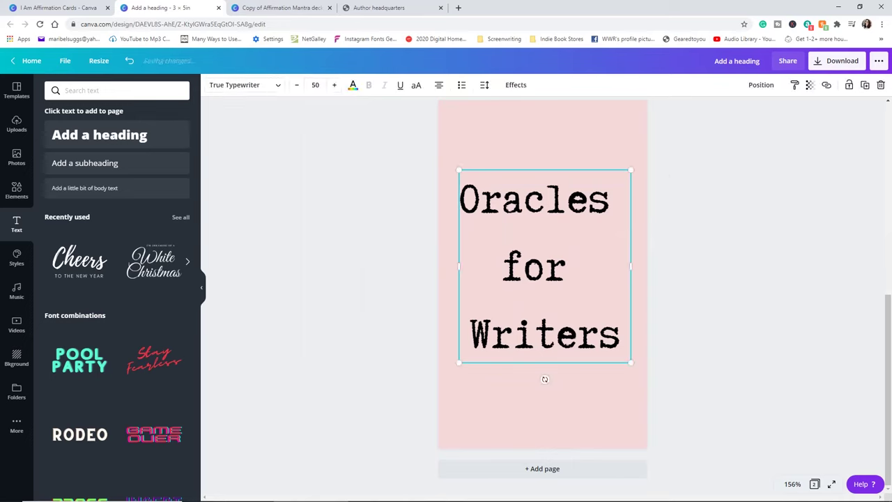
pyautogui.moveTo(630, 362); pyautogui.dragTo(615, 344)
pyautogui.moveTo(537, 257); pyautogui.dragTo(542, 259)
pyautogui.click(691, 317)
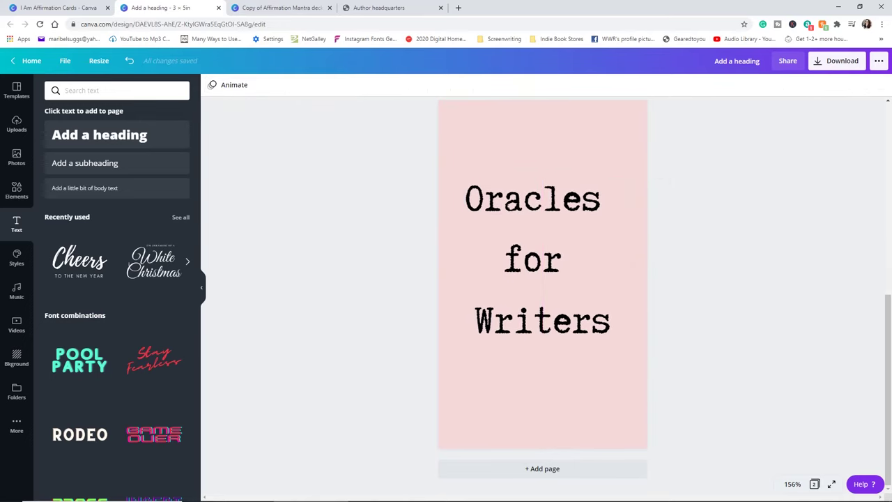
# Try left and right alignment on the "Oracles for Writers" heading, then return it to centered.
pyautogui.click(542, 259)
pyautogui.hotkey('ctrl', 'shift', 'l')
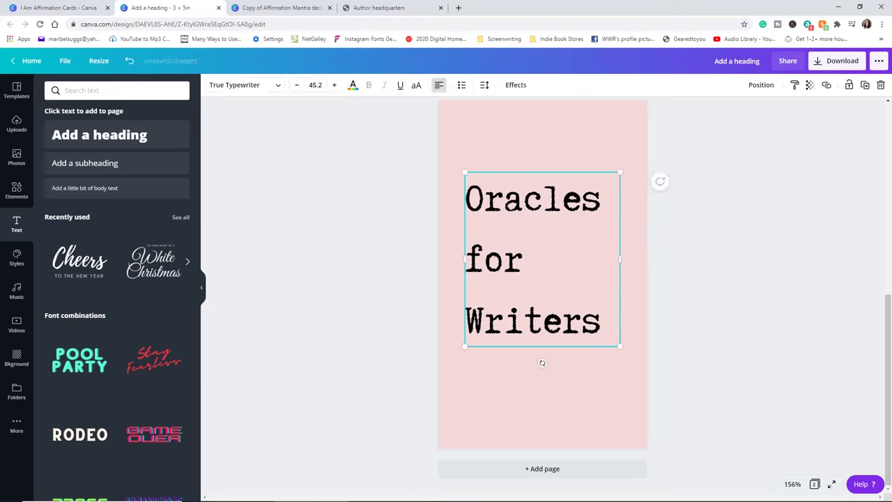
pyautogui.hotkey('ctrl', 'shift', 'r')
pyautogui.hotkey('ctrl', 'shift', 'c')
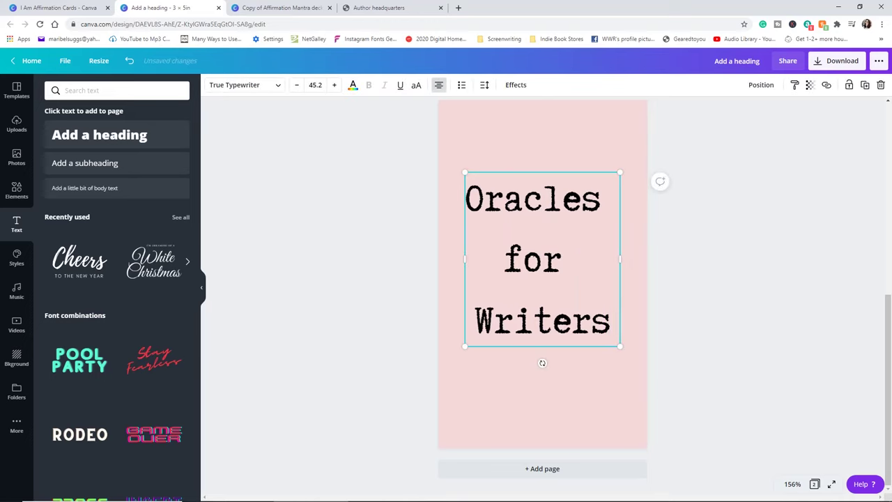
pyautogui.click(691, 317)
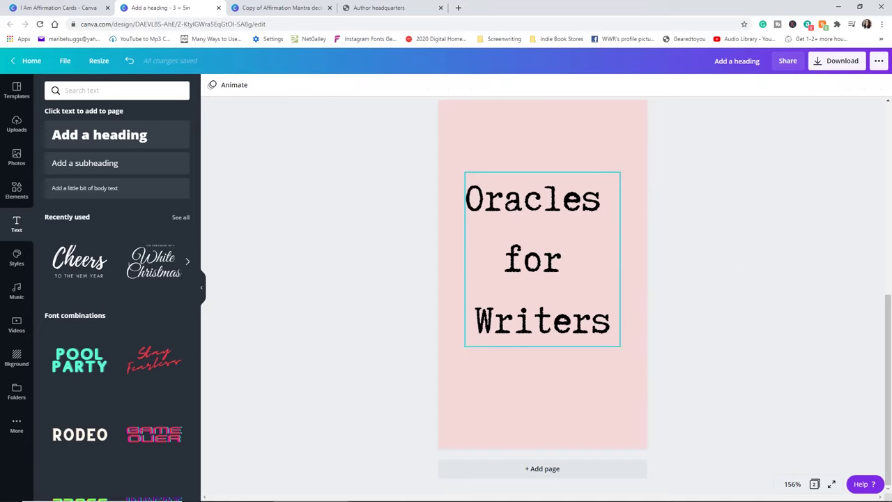
# Nudge the "Oracles for Writers" heading slightly up and delete the extra space after "Oracles".
pyautogui.click(543, 259)
pyautogui.click(691, 317)
pyautogui.click(542, 361)
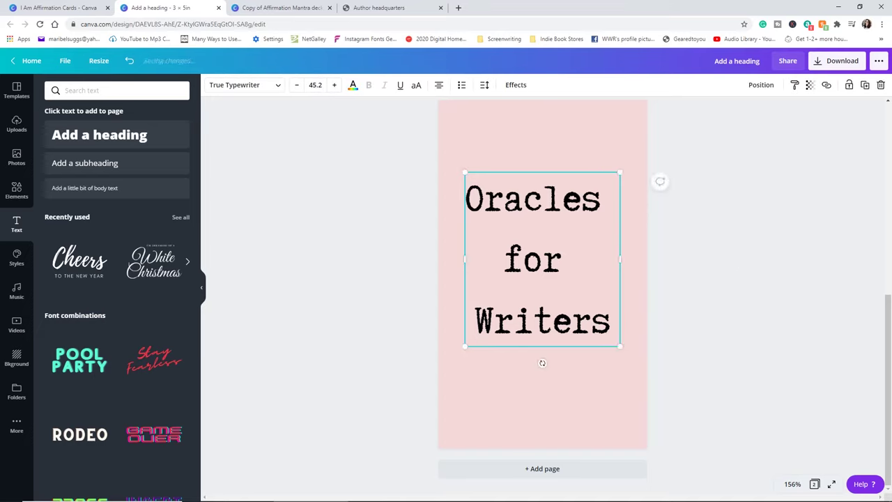
pyautogui.moveTo(542, 361); pyautogui.dragTo(542, 360)
pyautogui.press('Escape')
pyautogui.click(542, 258)
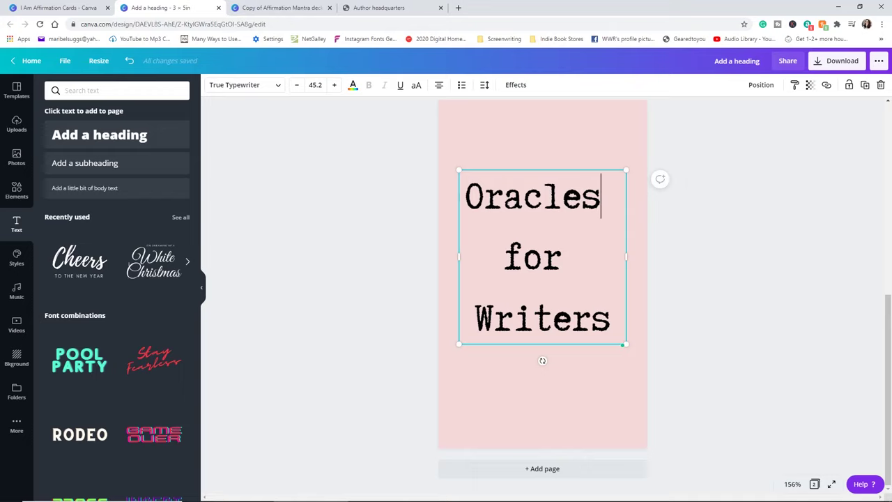
pyautogui.press('Delete')
pyautogui.press('Escape')
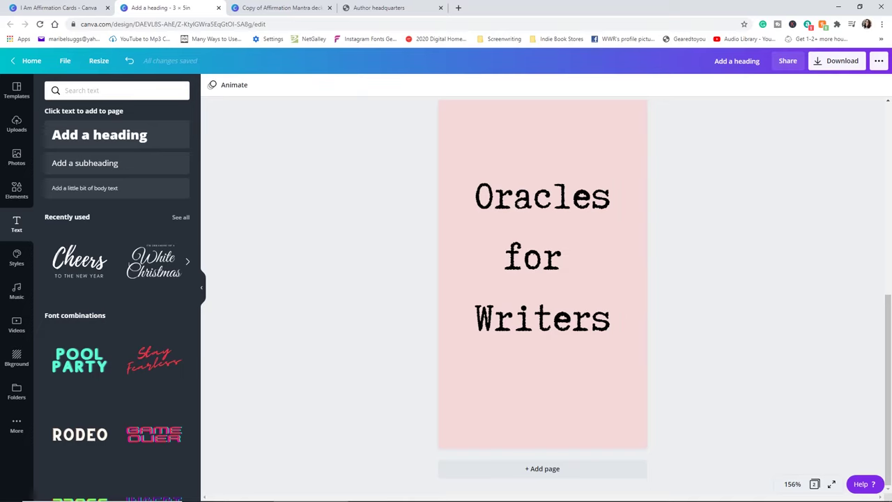
# Duplicate page 1, the "Keep going you've got this!" card front.
pyautogui.scroll(5, 544, 292)
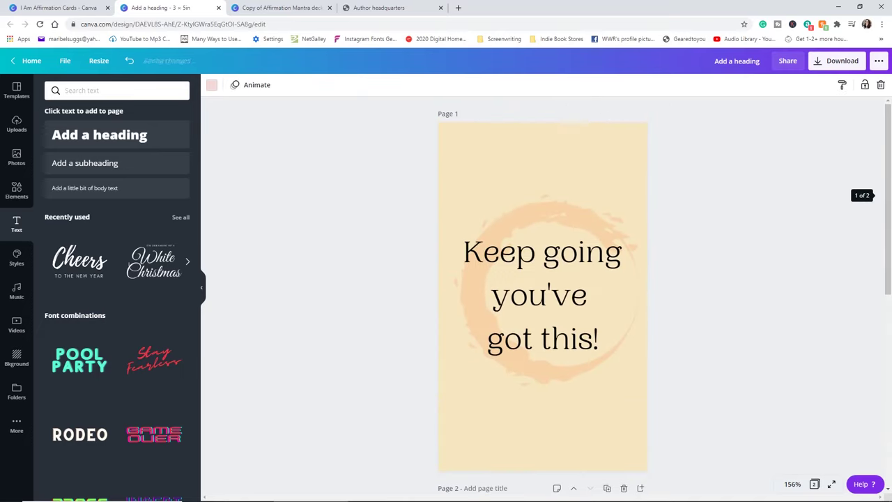
pyautogui.click(546, 371)
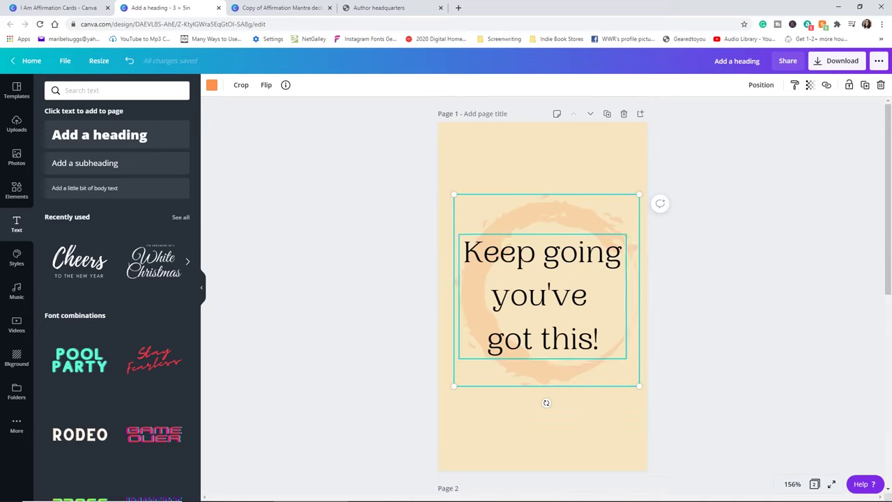
pyautogui.click(543, 430)
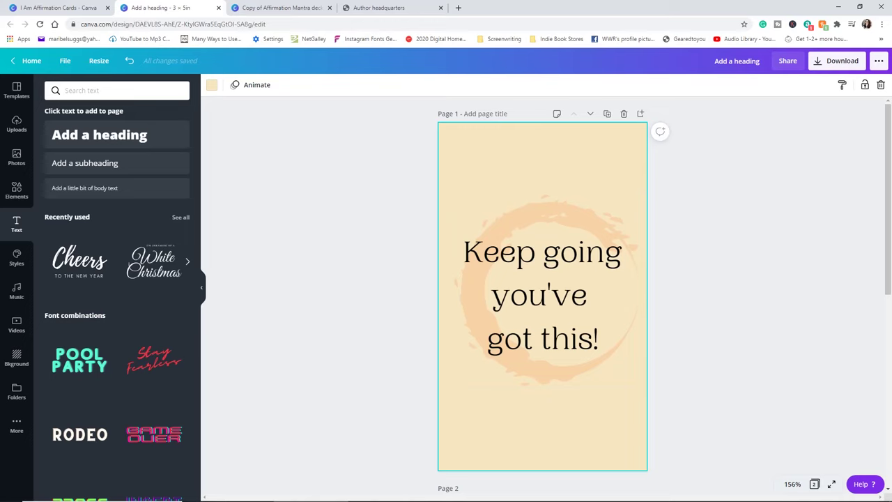
pyautogui.click(607, 113)
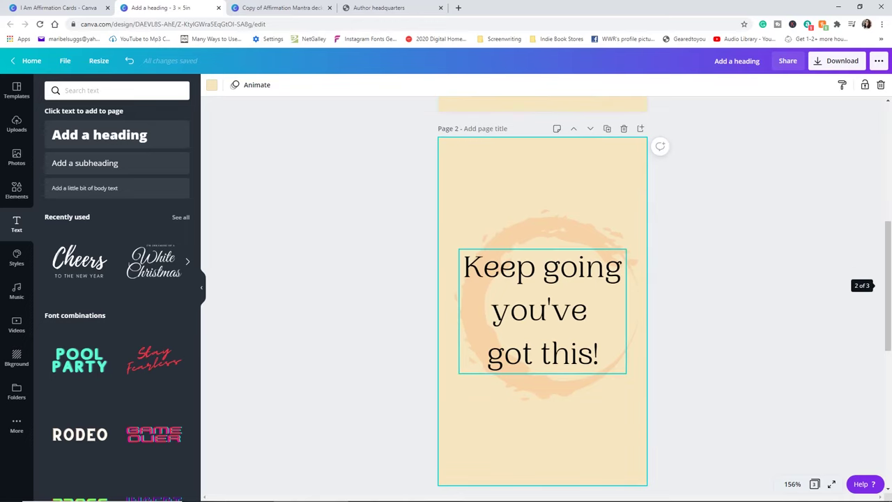
# Replace the text on the duplicated page 2 with "Today's is the day!".
pyautogui.click(551, 309)
pyautogui.click(587, 310)
pyautogui.moveTo(600, 354); pyautogui.dragTo(463, 265)
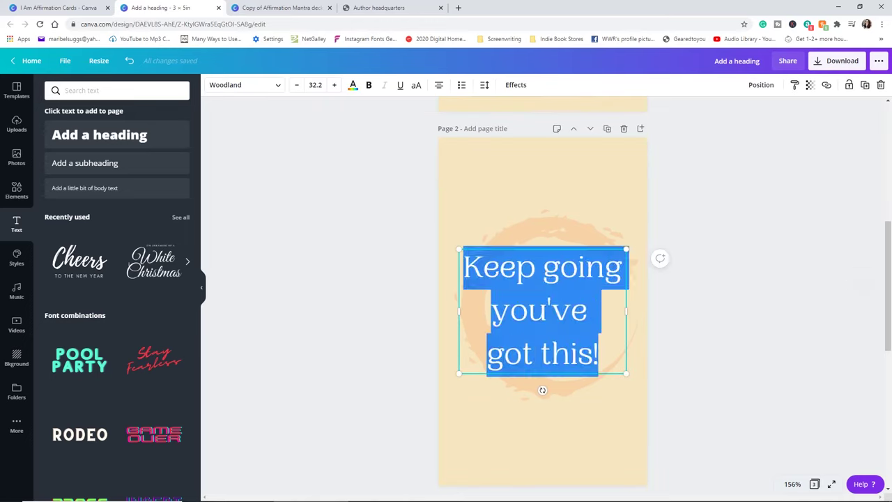
pyautogui.write("Today's ")
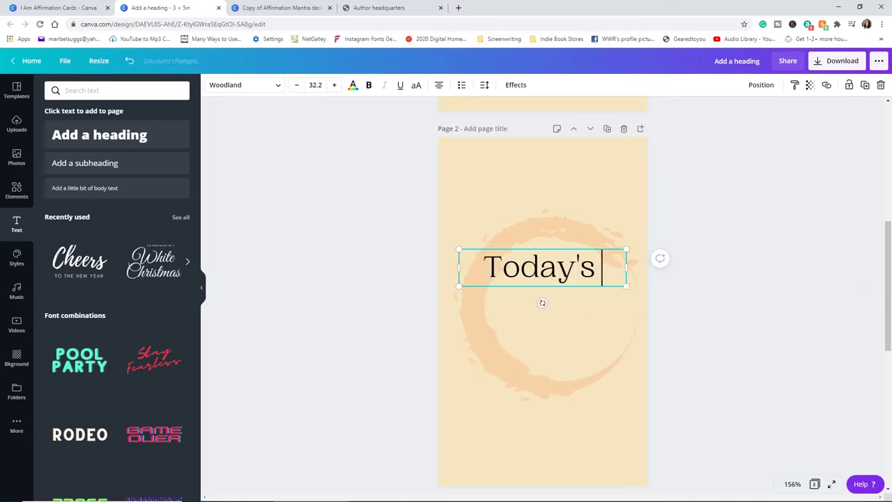
pyautogui.write('is the day')
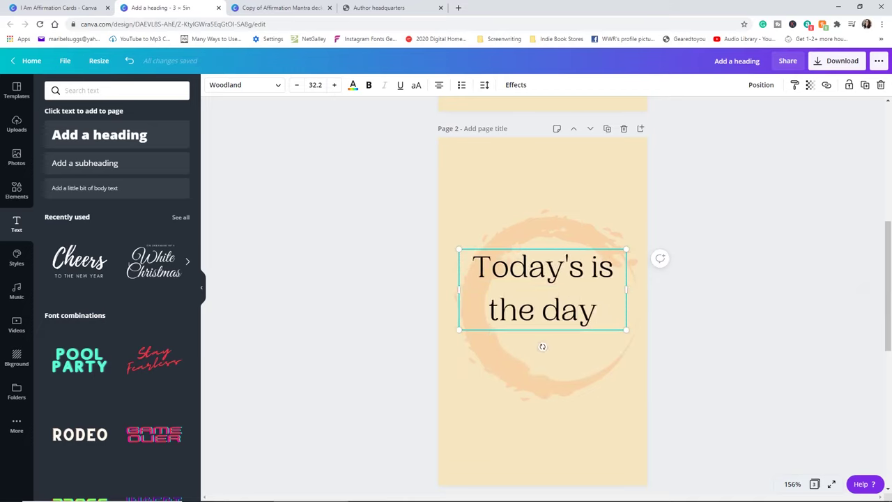
pyautogui.write('!')
# Try the default lime and green colors as the background of page 2.
pyautogui.click(542, 435)
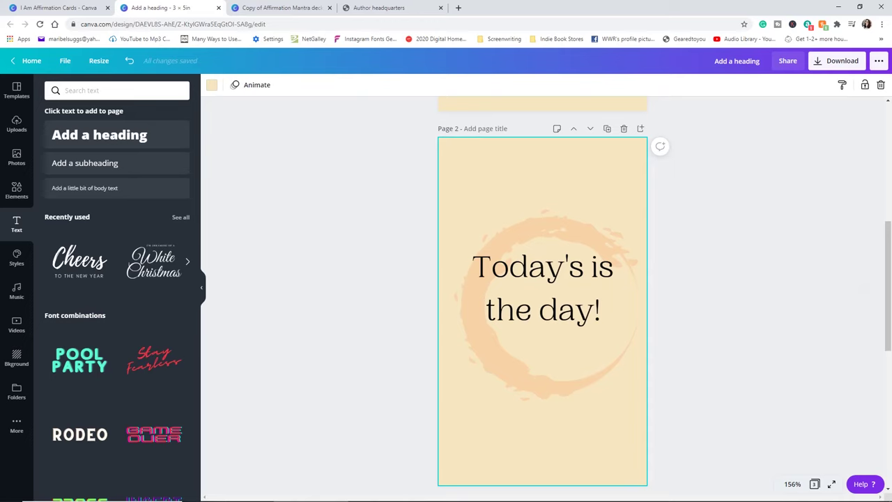
pyautogui.click(211, 84)
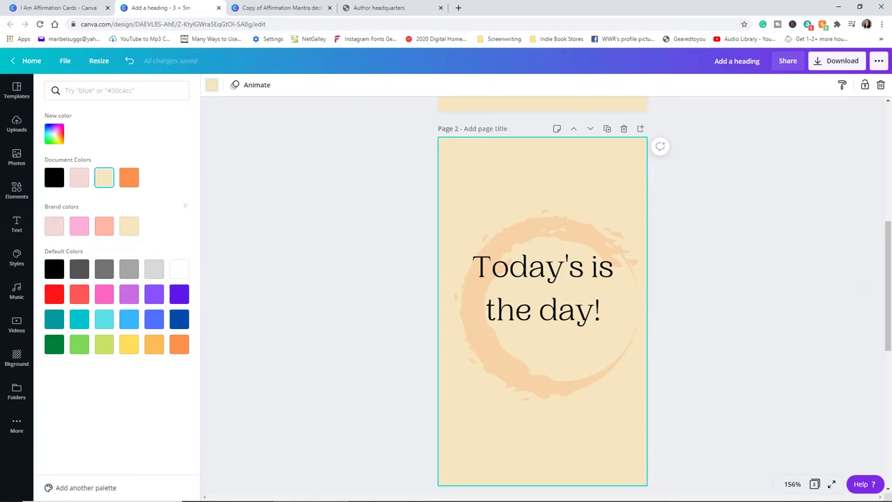
pyautogui.click(104, 344)
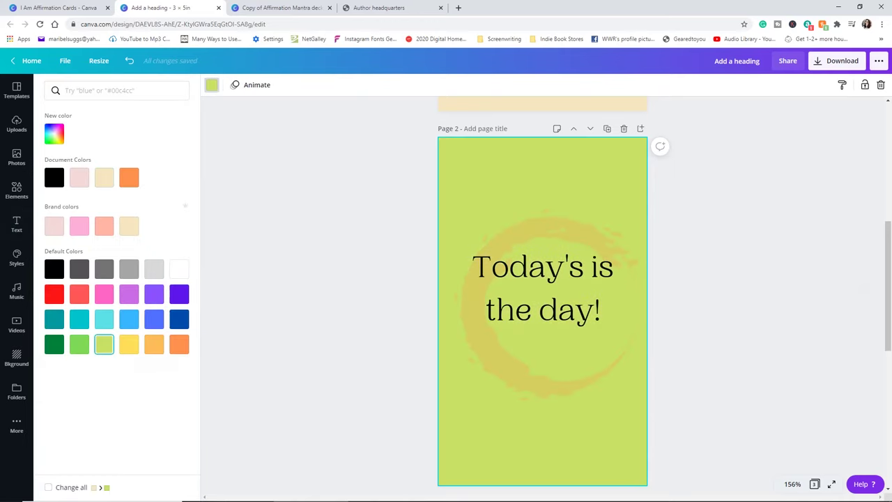
pyautogui.click(79, 344)
# Mix a custom light salmon-pink color for the background of page 2.
pyautogui.click(55, 134)
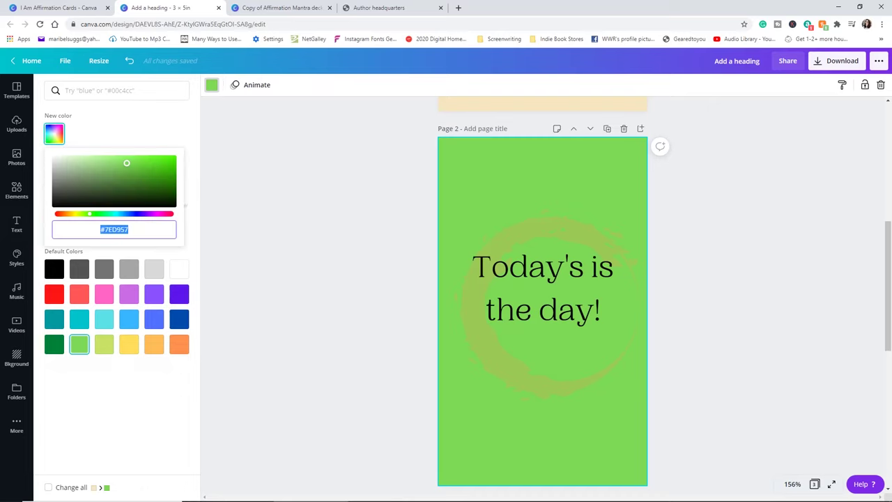
pyautogui.moveTo(126, 163); pyautogui.dragTo(56, 158)
pyautogui.moveTo(89, 214); pyautogui.dragTo(70, 214)
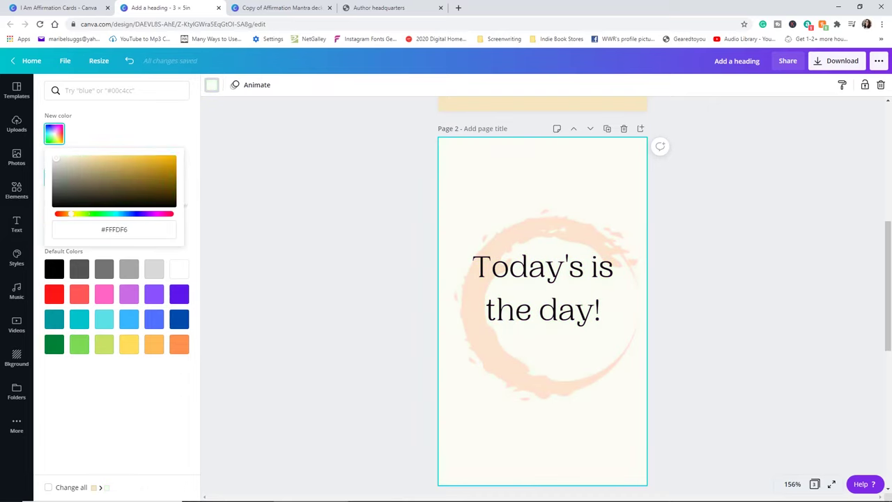
pyautogui.moveTo(56, 159)
pyautogui.mouseDown()
pyautogui.moveTo(80, 164)
pyautogui.moveTo(68, 158)
pyautogui.mouseUp()
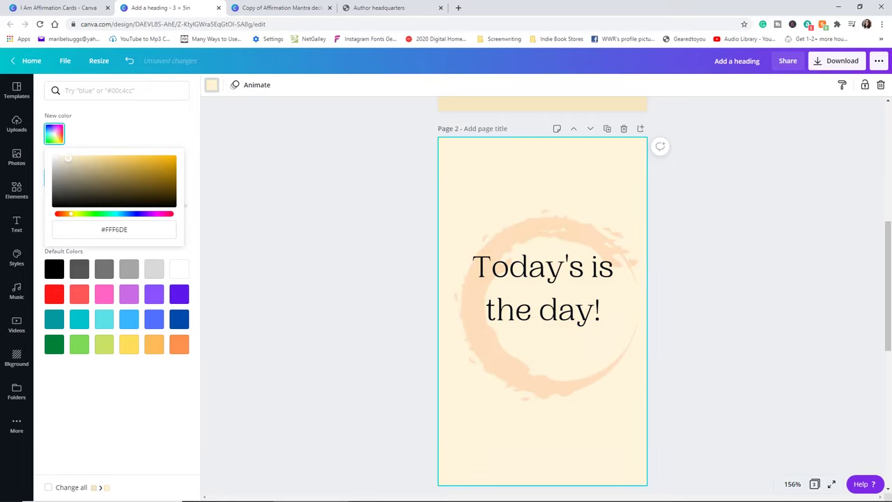
pyautogui.moveTo(70, 214); pyautogui.dragTo(159, 214)
pyautogui.moveTo(67, 159)
pyautogui.mouseDown()
pyautogui.moveTo(87, 162)
pyautogui.moveTo(71, 159)
pyautogui.mouseUp()
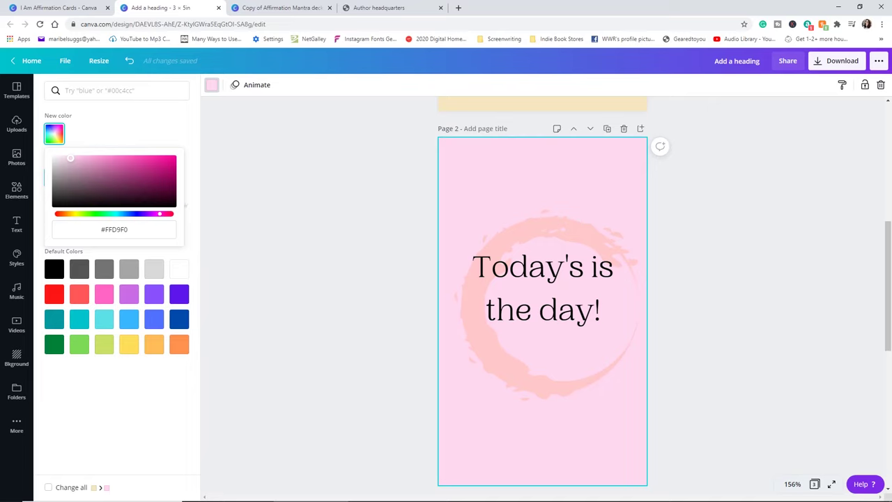
pyautogui.moveTo(160, 213); pyautogui.dragTo(168, 214)
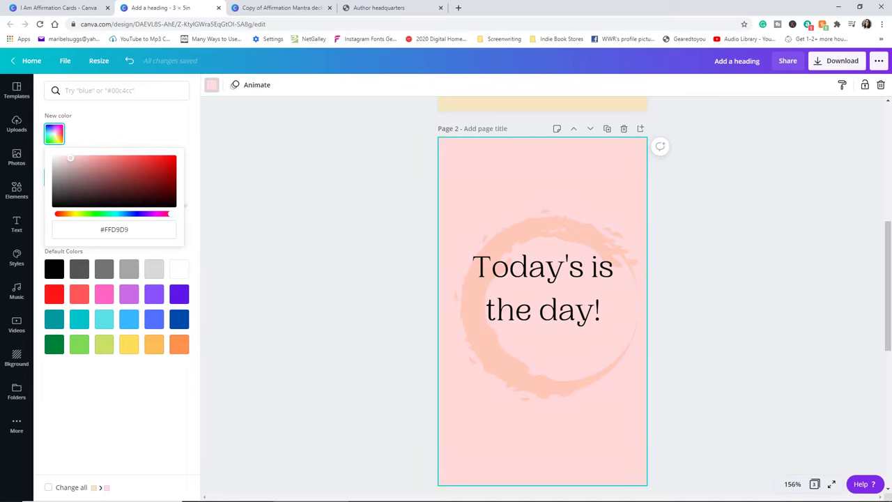
pyautogui.moveTo(70, 158); pyautogui.dragTo(79, 158)
pyautogui.click(530, 181)
# Move the "Today's is the day!" text down to the vertical center of the ring.
pyautogui.click(542, 289)
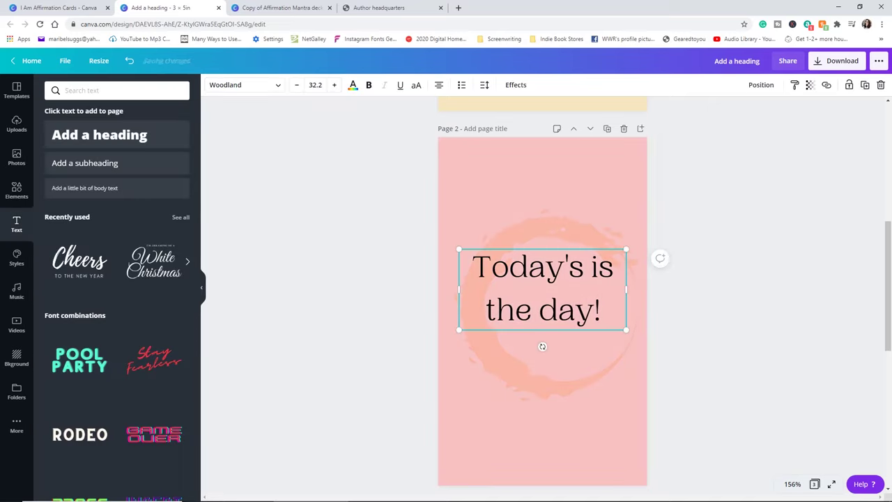
pyautogui.click(710, 293)
pyautogui.moveTo(542, 289); pyautogui.dragTo(542, 304)
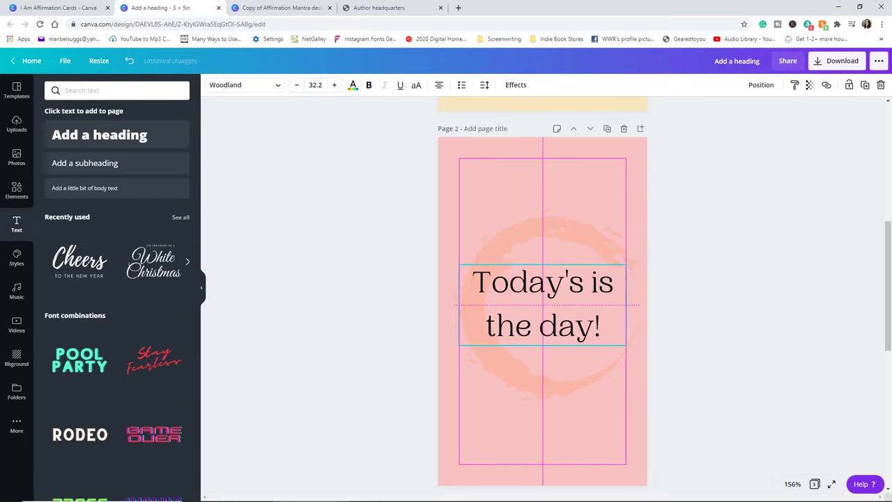
pyautogui.click(711, 300)
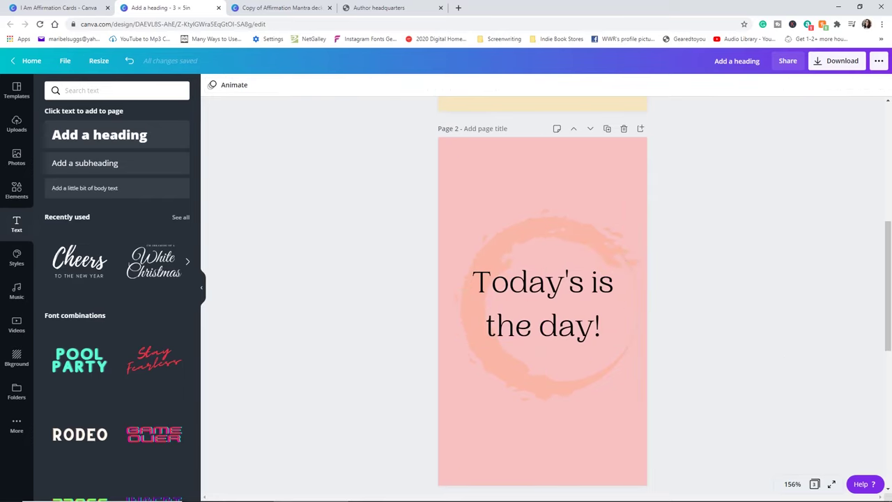
# Delete the ring from page 2 and add the blue rectangular brush-stroke graphic from the "smudge" element results.
pyautogui.click(547, 376)
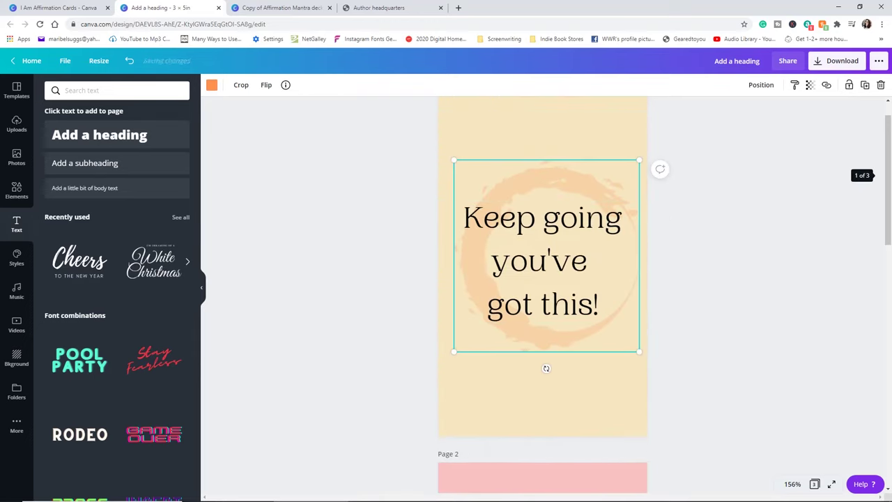
pyautogui.scroll(-5, 546, 278)
pyautogui.click(546, 326)
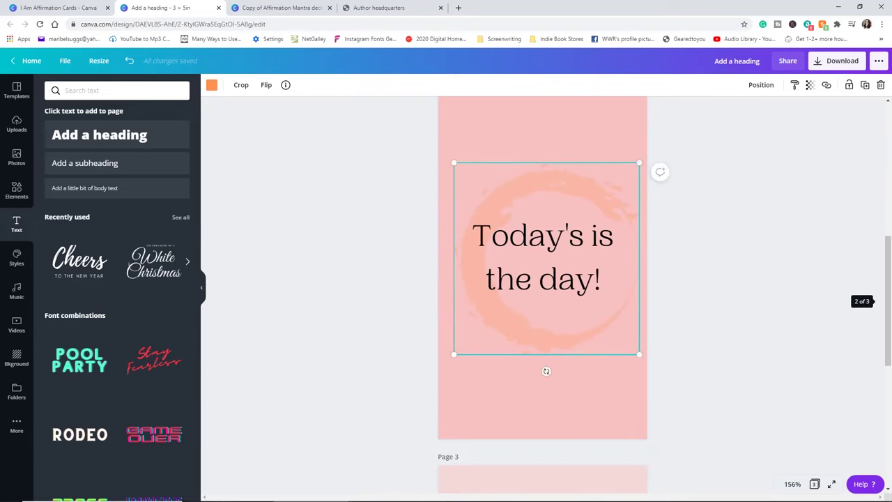
pyautogui.press('Delete')
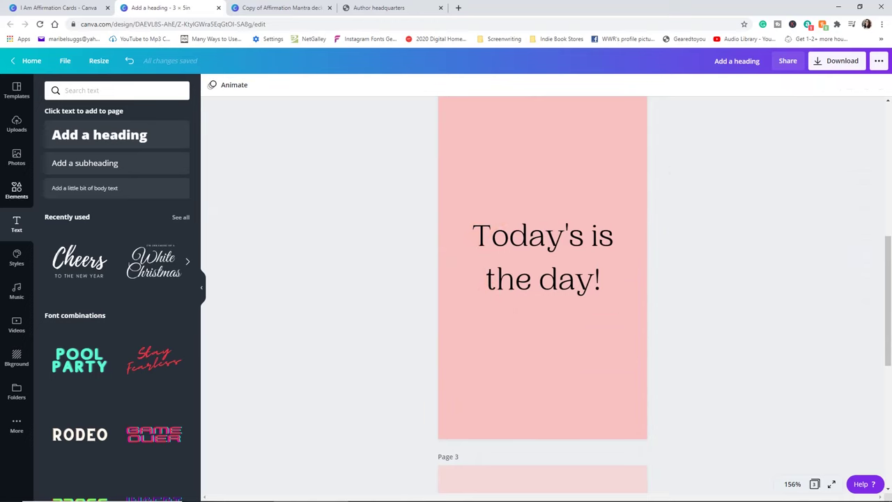
pyautogui.click(17, 191)
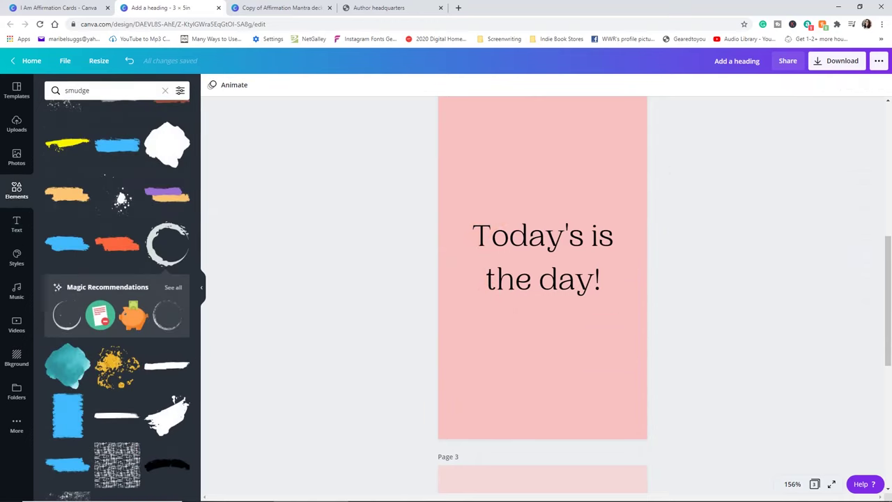
pyautogui.click(67, 415)
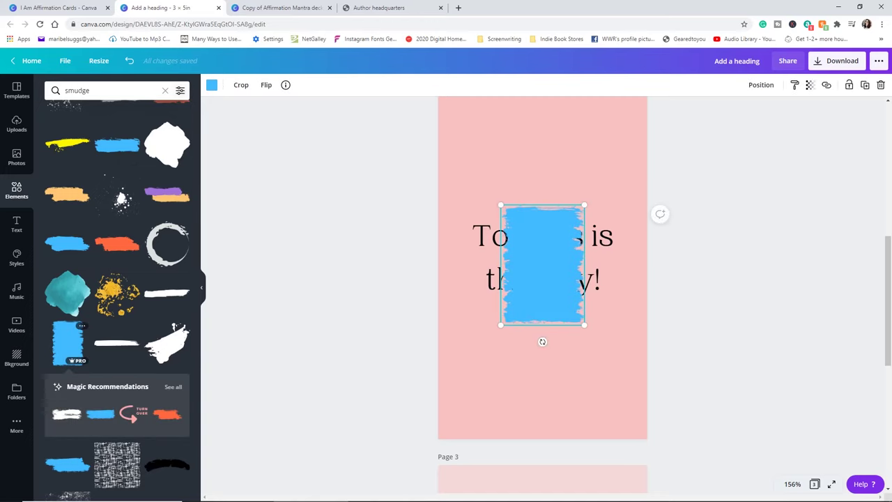
# Recolor the brush-stroke graphic on page 2 white and set its transparency to 45.
pyautogui.click(211, 84)
pyautogui.click(104, 225)
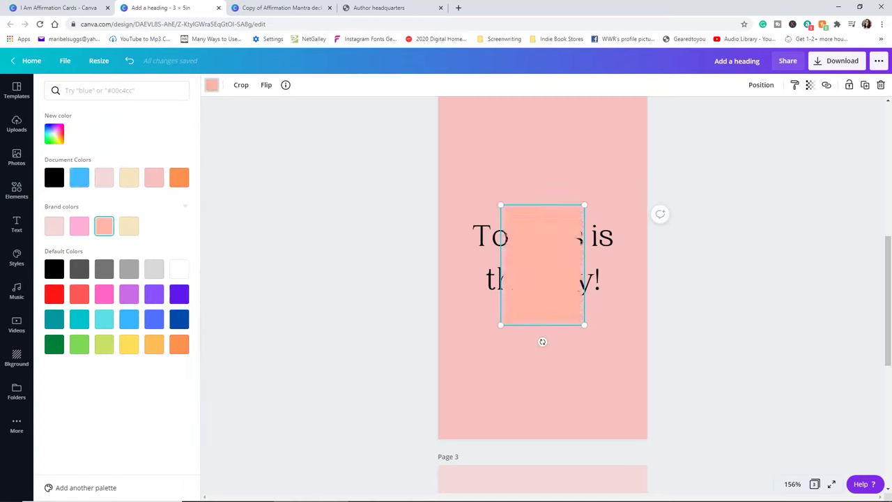
pyautogui.click(179, 269)
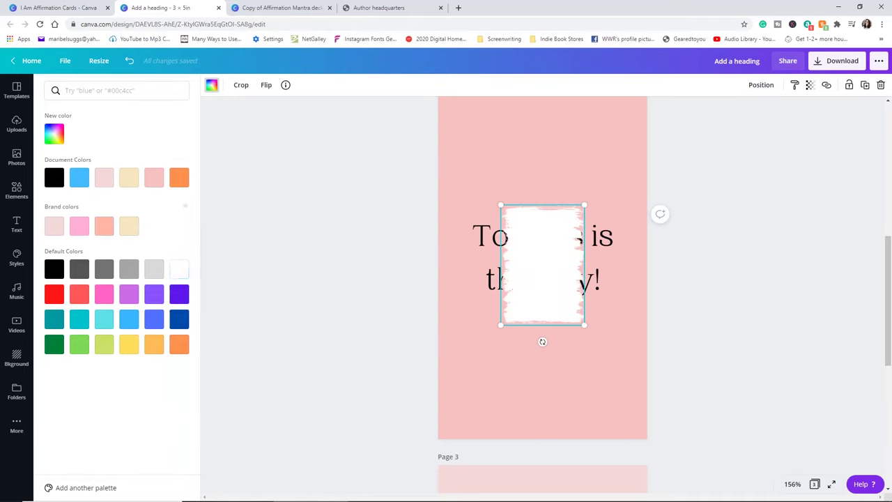
pyautogui.click(809, 85)
pyautogui.moveTo(776, 113); pyautogui.dragTo(746, 113)
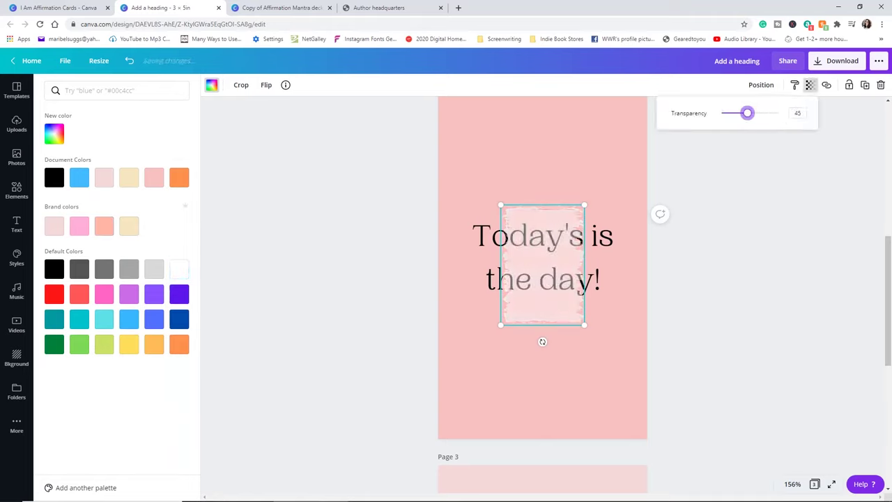
# Enlarge the brush-stroke graphic on page 2 until it surrounds the "Today's is the day!" text and position it around that text.
pyautogui.click(761, 84)
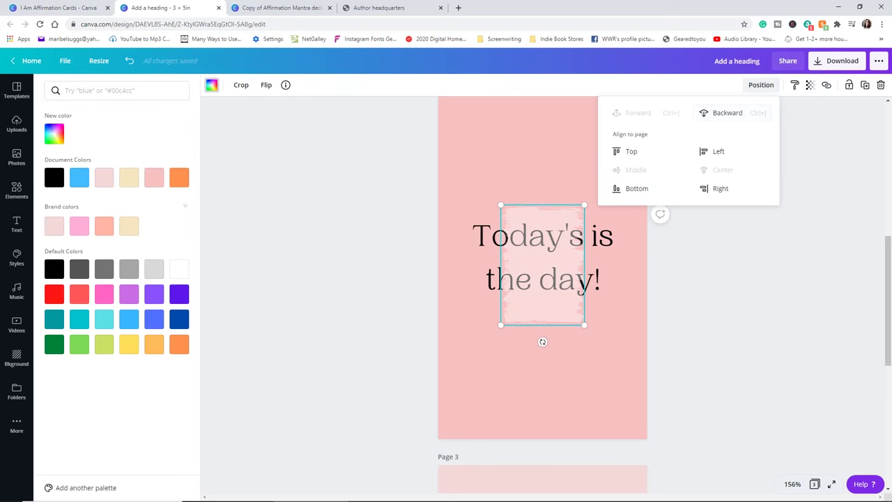
pyautogui.click(728, 112)
pyautogui.moveTo(584, 325)
pyautogui.mouseDown()
pyautogui.moveTo(624, 384)
pyautogui.moveTo(552, 316)
pyautogui.moveTo(544, 294)
pyautogui.mouseUp()
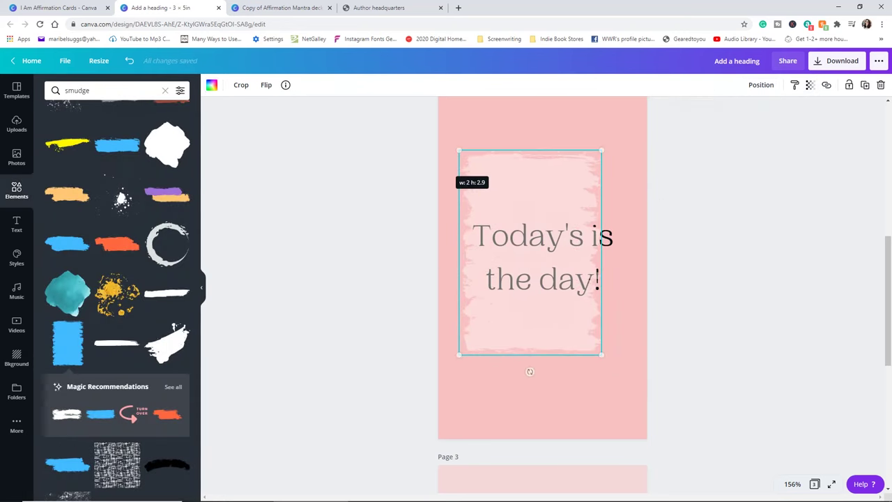
pyautogui.moveTo(601, 354); pyautogui.dragTo(626, 388)
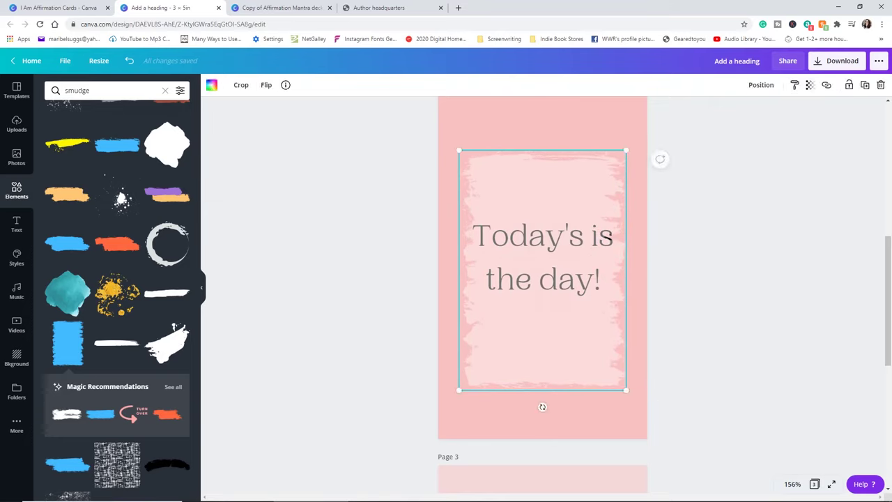
pyautogui.moveTo(617, 285); pyautogui.dragTo(616, 264)
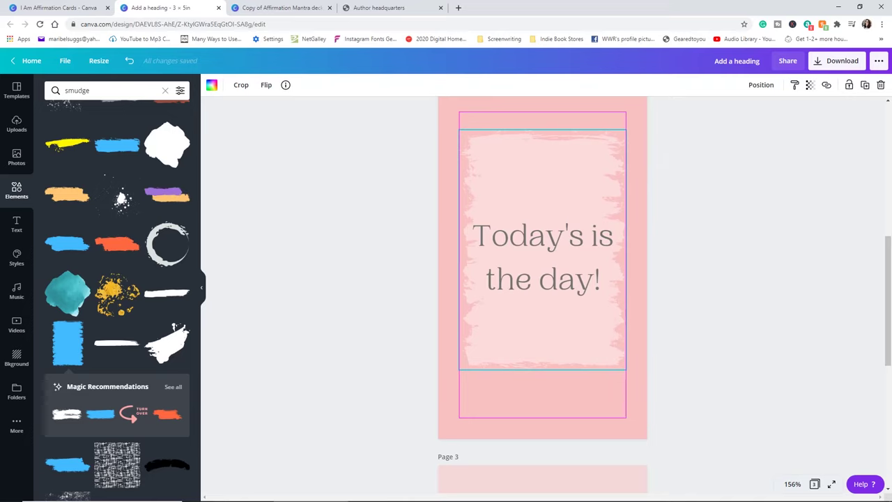
pyautogui.moveTo(542, 293); pyautogui.dragTo(542, 302)
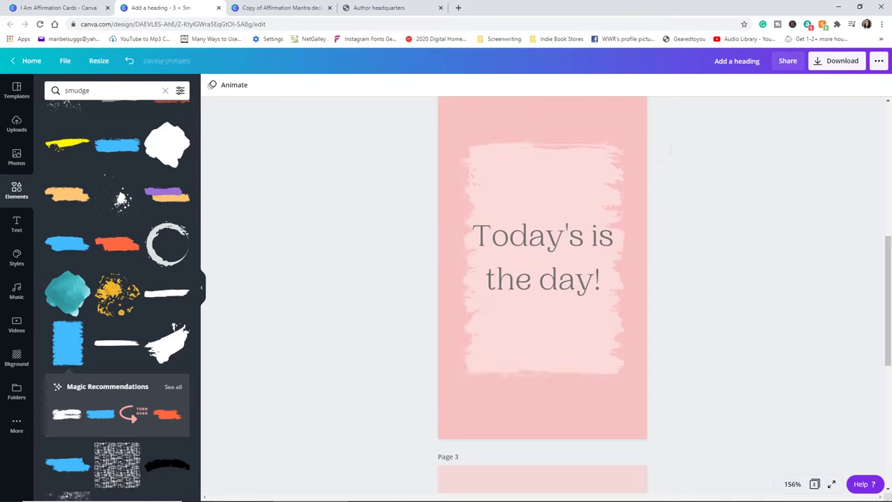
# Send the brush-stroke graphic behind the "Today's is the day!" text.
pyautogui.click(760, 84)
pyautogui.click(727, 112)
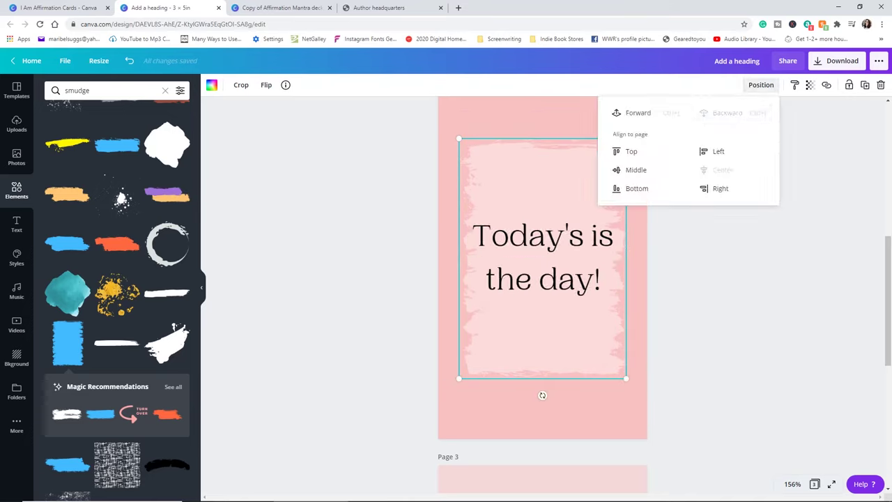
pyautogui.press('Escape')
# Remove the extra space after "for" in the "Oracles for Writers" text on page 3 so the line centers properly.
pyautogui.scroll(5, 542, 293)
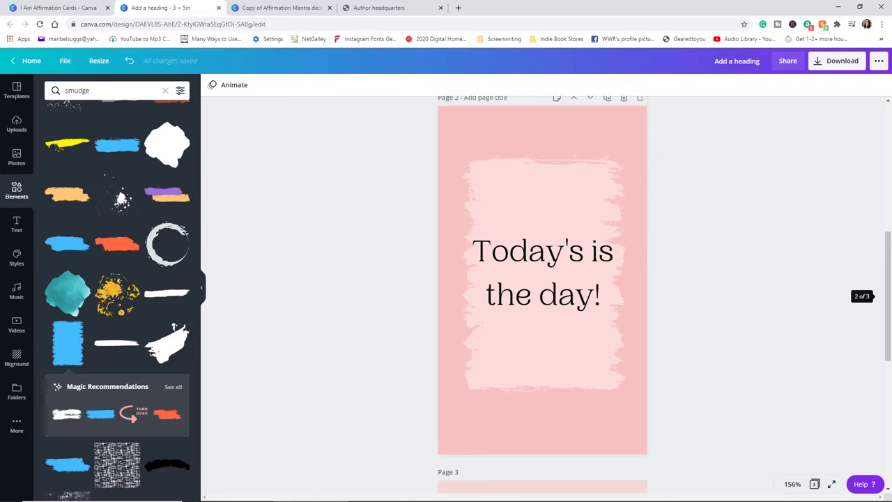
pyautogui.scroll(-3, 542, 293)
pyautogui.scroll(-5, 542, 293)
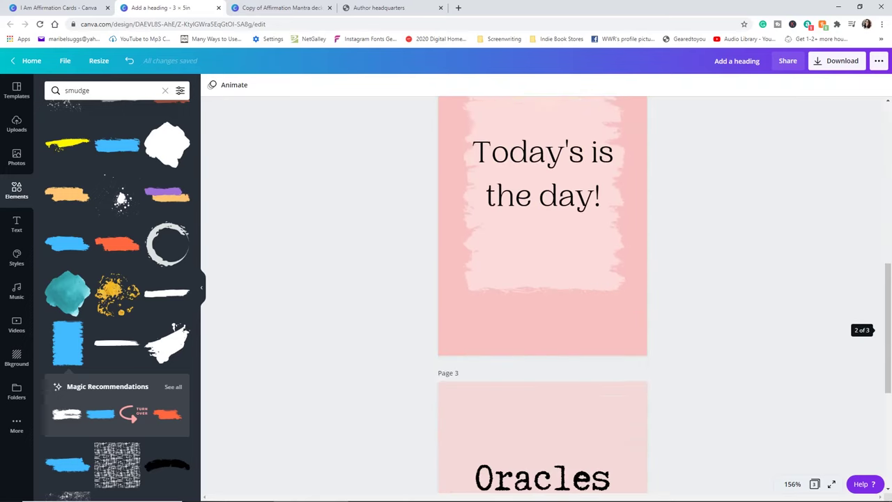
pyautogui.scroll(-3, 542, 293)
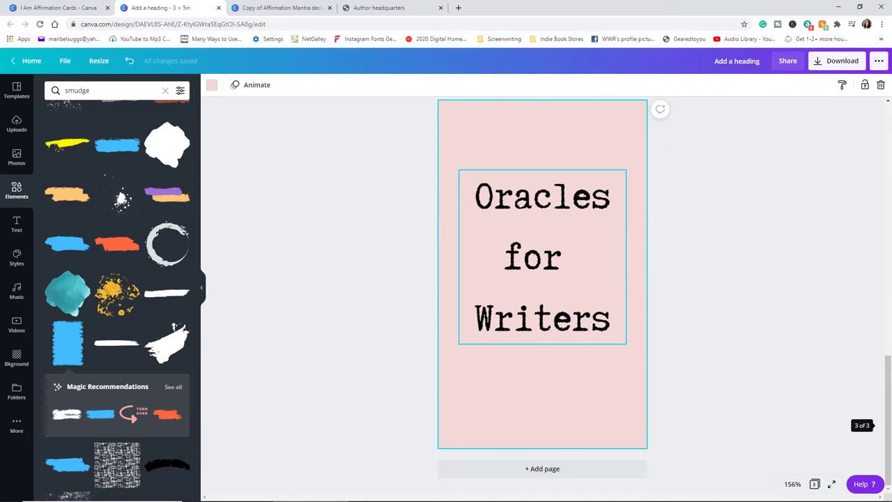
pyautogui.click(542, 257)
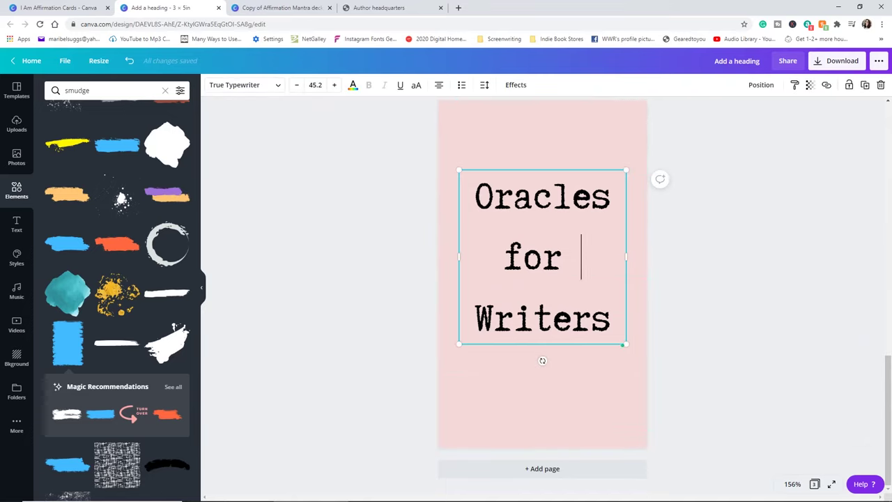
pyautogui.press('BackSpace')
pyautogui.press('Escape')
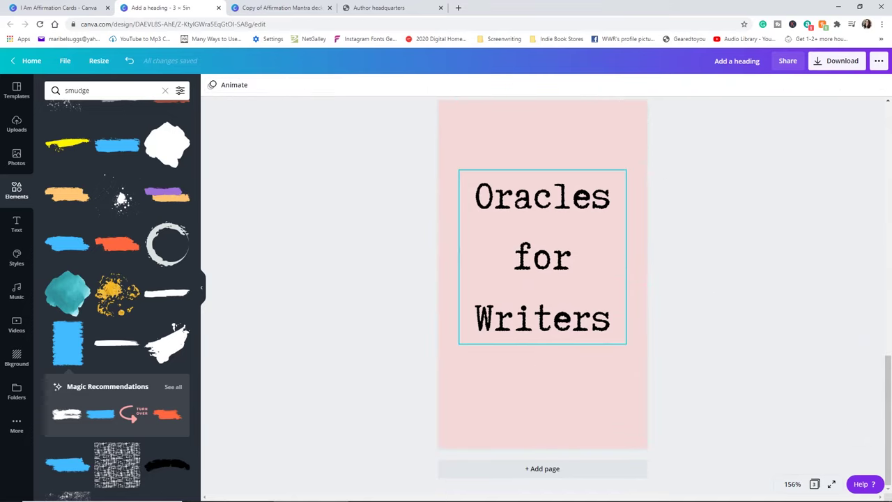
pyautogui.click(541, 293)
pyautogui.click(541, 361)
pyautogui.click(542, 369)
pyautogui.scroll(3, 542, 369)
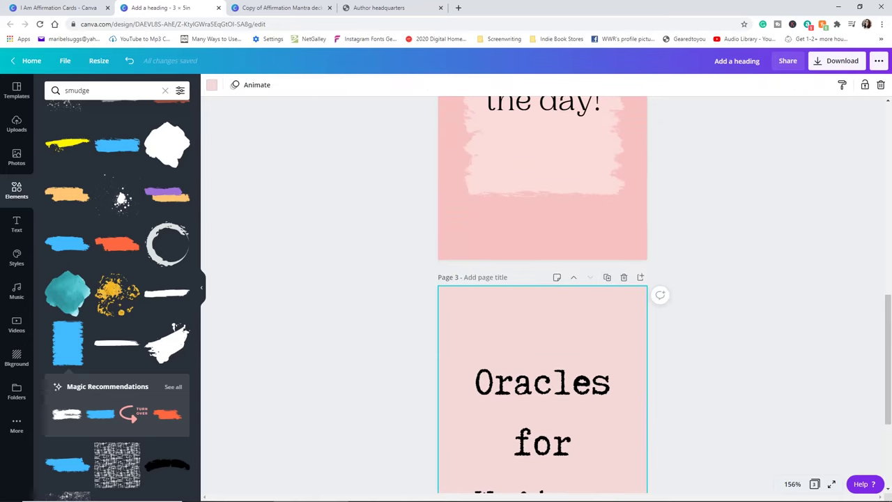
pyautogui.click(542, 411)
pyautogui.press('Escape')
pyautogui.scroll(-2, 542, 341)
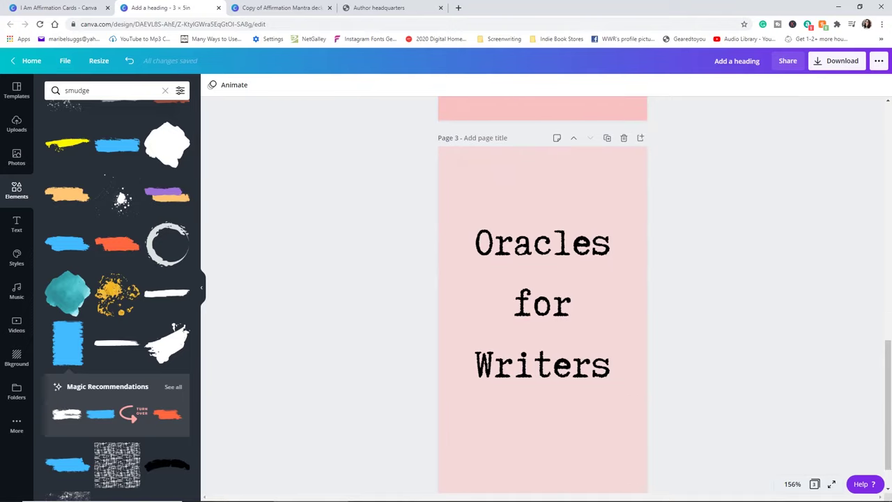
# Duplicate the "Oracles for Writers" page and delete the extra copy.
pyautogui.click(606, 138)
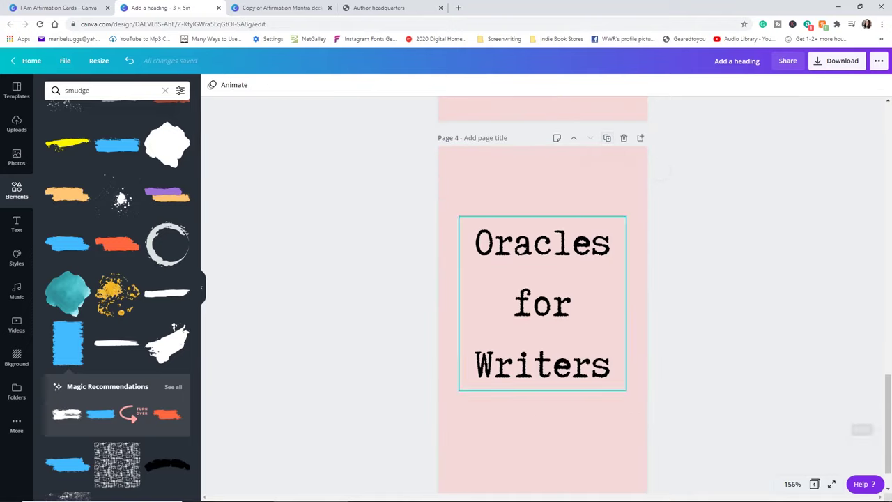
pyautogui.scroll(6, 542, 300)
pyautogui.scroll(-6, 542, 299)
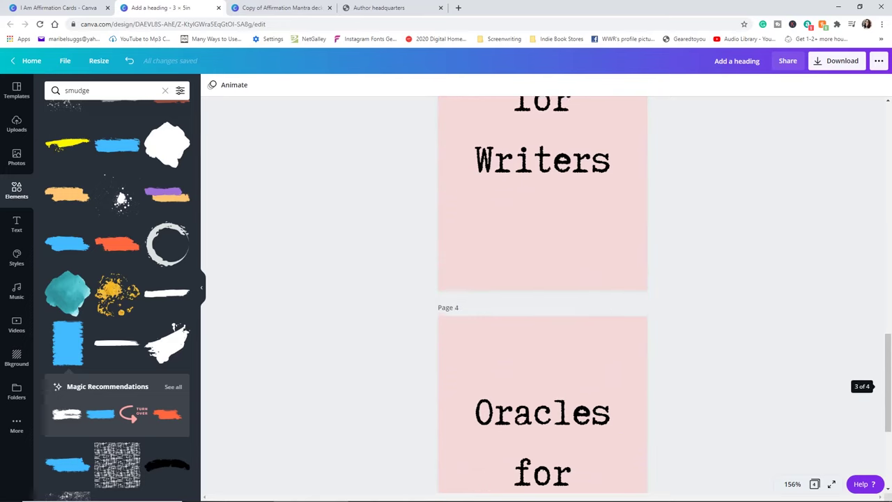
pyautogui.click(623, 184)
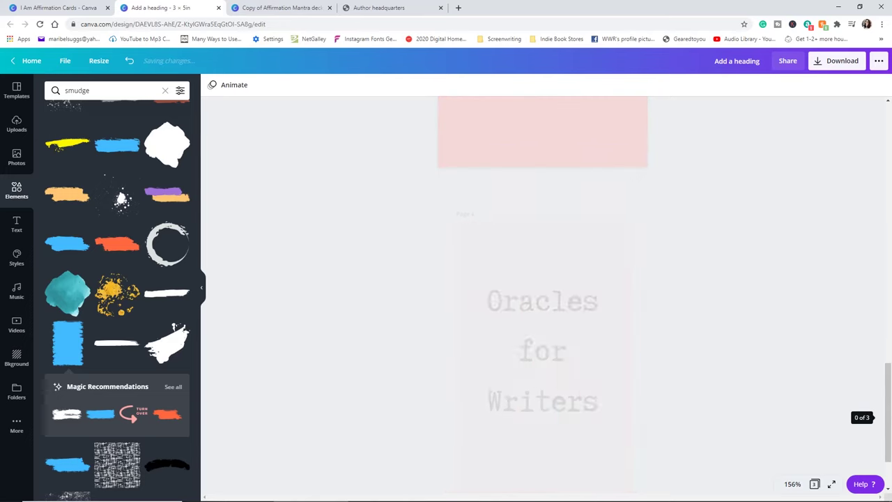
# Delete the "Oracles for Writers" page, look over the two remaining cards, and undo the deletion.
pyautogui.scroll(6, 542, 279)
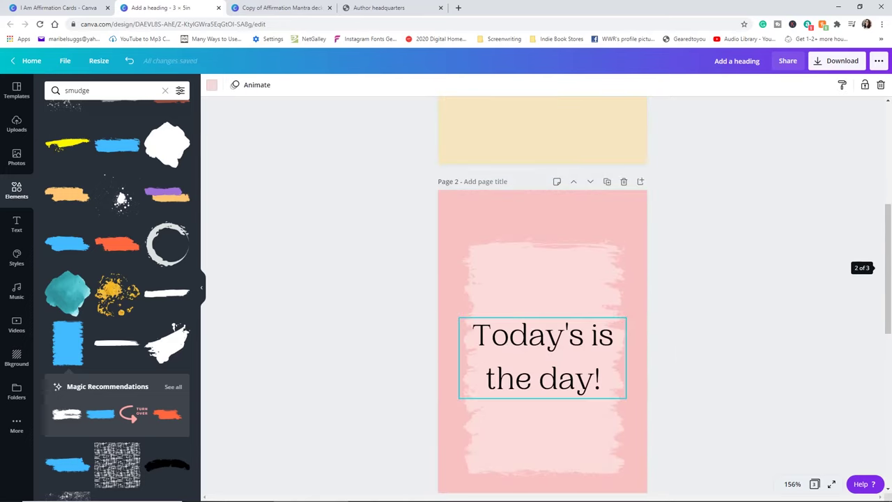
pyautogui.scroll(-6, 542, 279)
pyautogui.scroll(3, 542, 279)
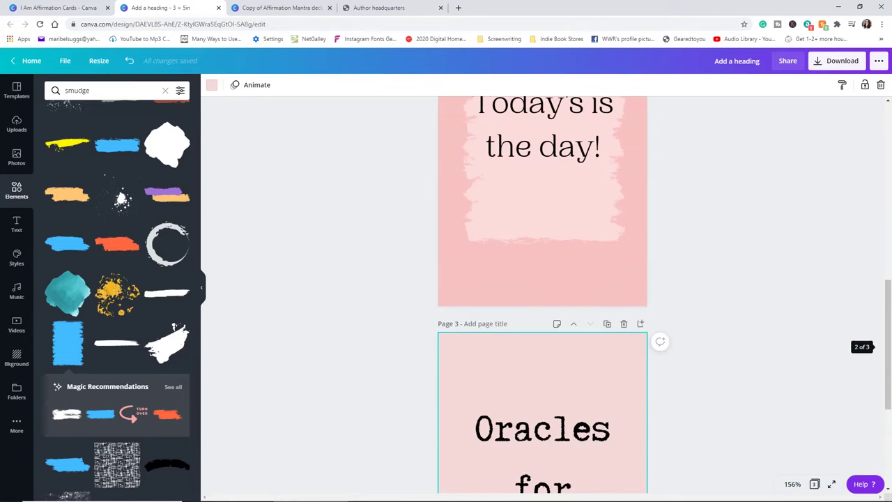
pyautogui.click(624, 323)
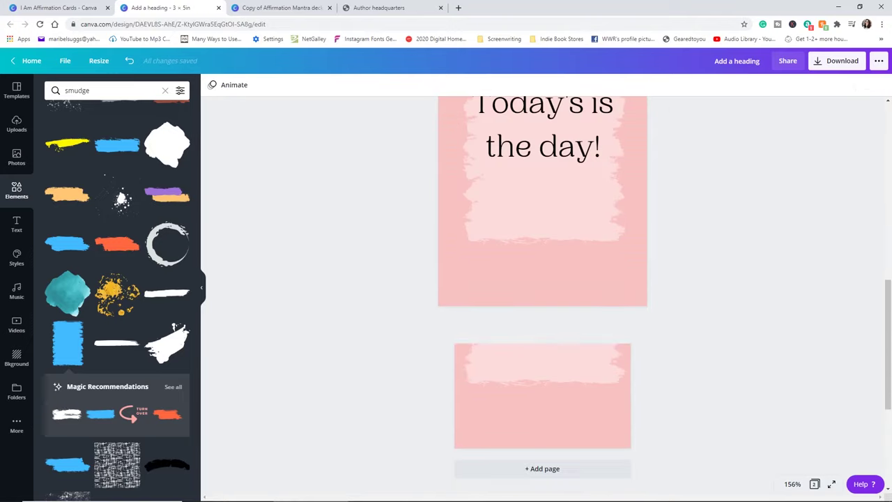
pyautogui.scroll(3, 542, 279)
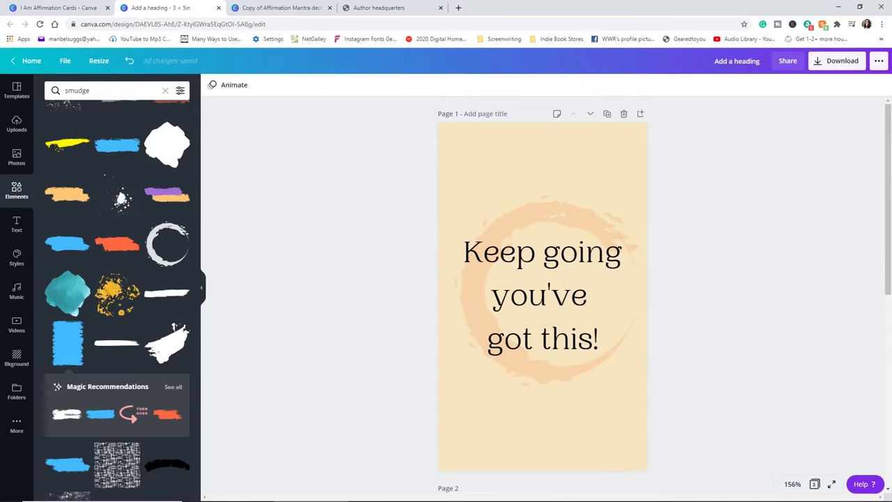
pyautogui.scroll(-3, 542, 293)
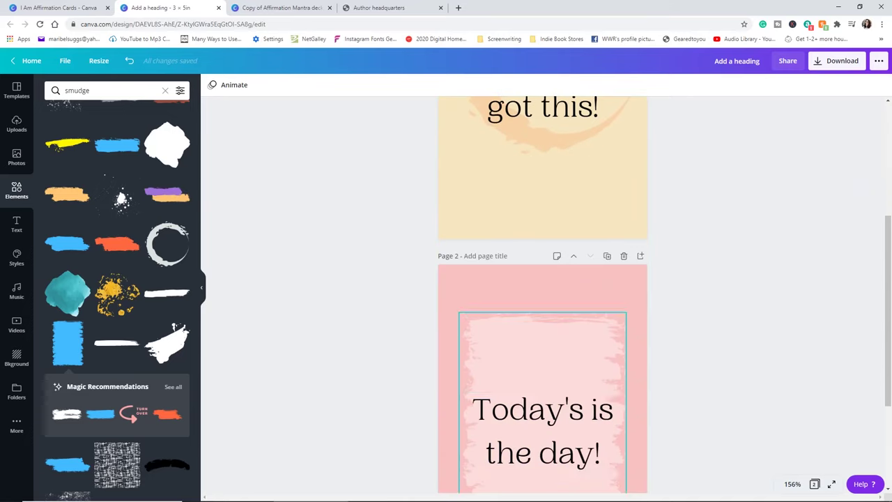
pyautogui.click(620, 431)
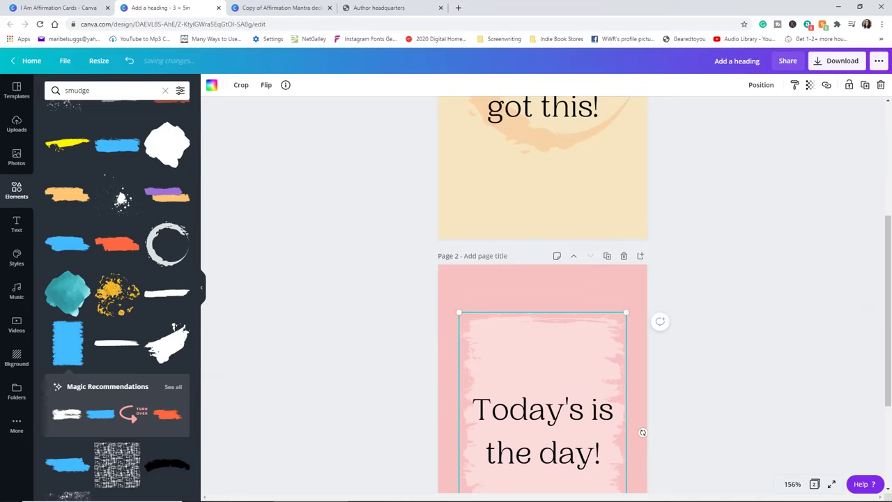
pyautogui.scroll(-2, 542, 293)
pyautogui.press('Escape')
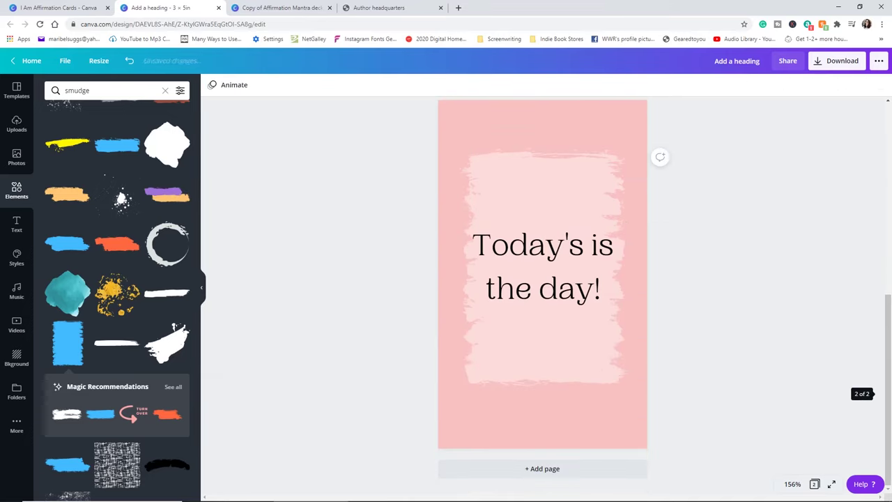
pyautogui.scroll(4, 542, 293)
pyautogui.scroll(-4, 542, 293)
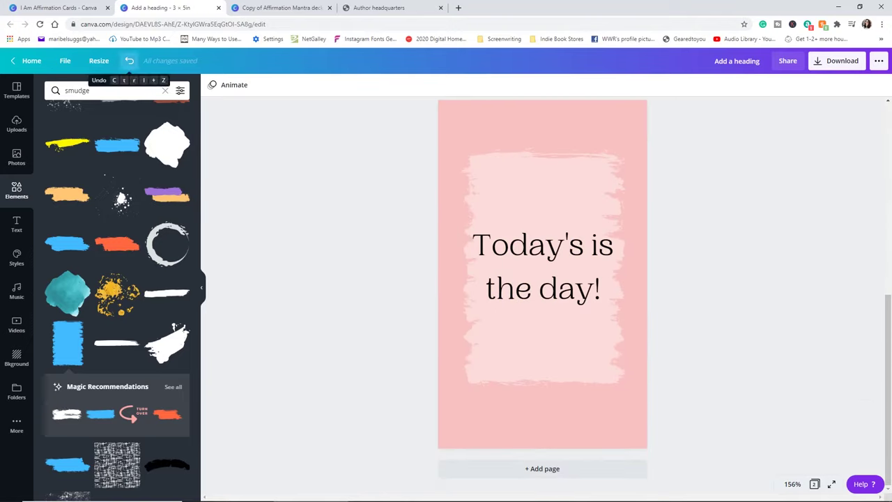
pyautogui.click(129, 61)
# Try the gold paint-splatter graphic from the "smudge" results on the "Oracles for Writers" page and delete it.
pyautogui.click(542, 418)
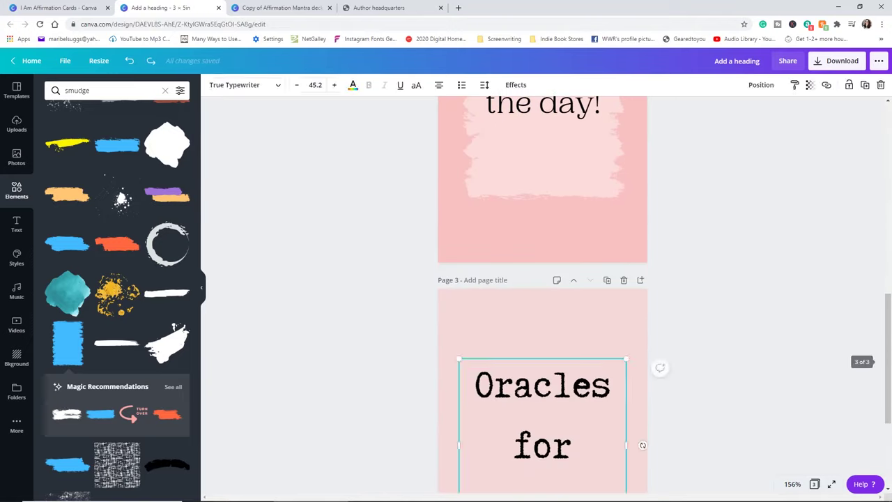
pyautogui.scroll(-3, 541, 418)
pyautogui.click(542, 319)
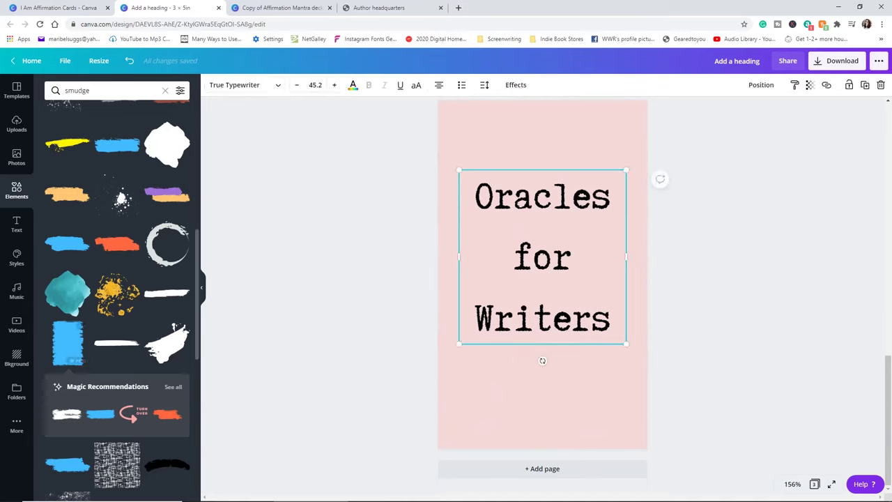
pyautogui.click(117, 293)
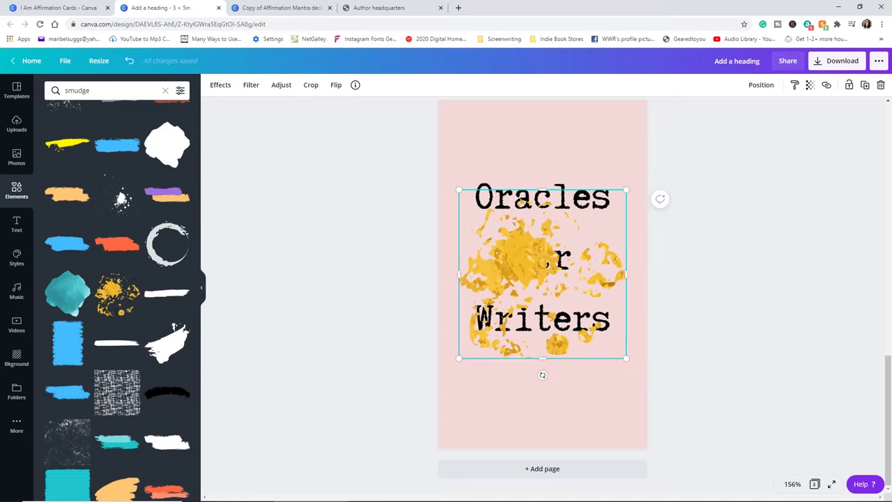
pyautogui.press('Delete')
# Add the teal four-stripe brush-stroke graphic from the "smudge" results to the "Oracles for Writers" page and enlarge it over the text.
pyautogui.scroll(-3, 129, 390)
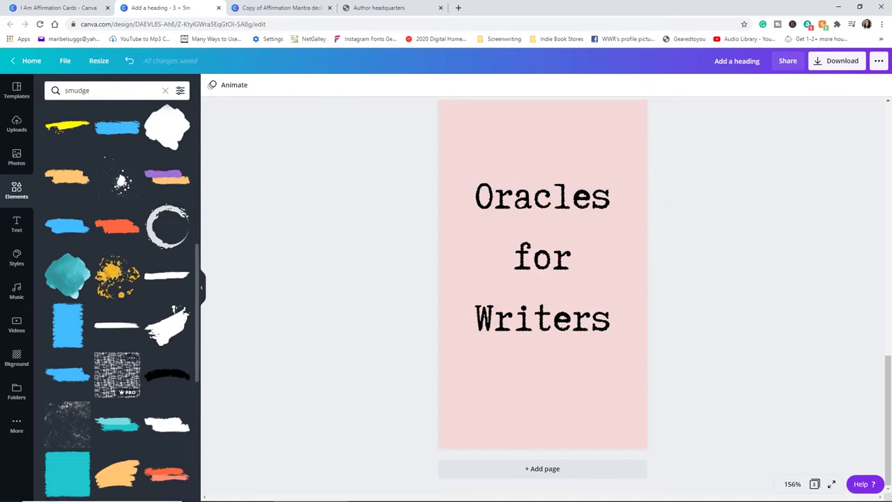
pyautogui.scroll(-5, 117, 334)
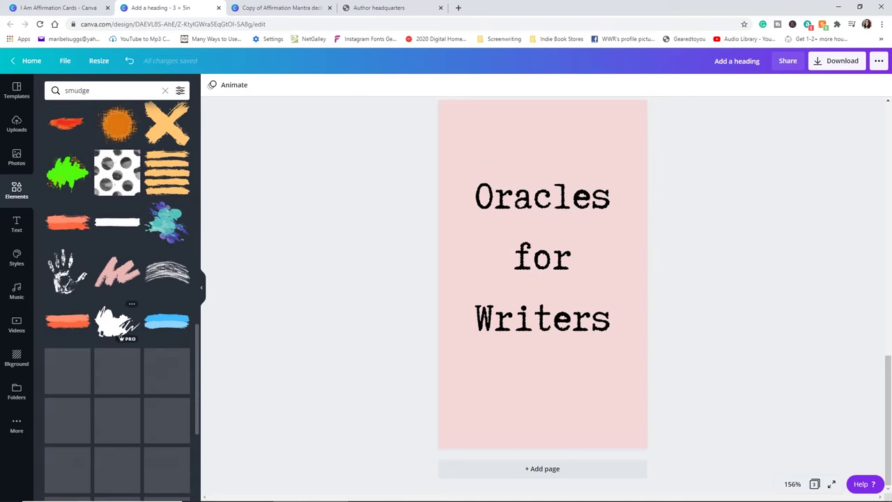
pyautogui.scroll(-2, 117, 322)
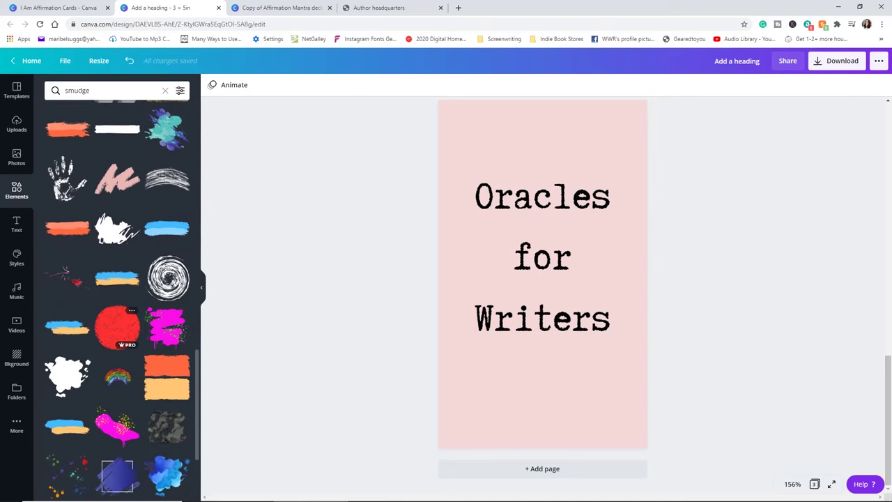
pyautogui.scroll(-4, 117, 328)
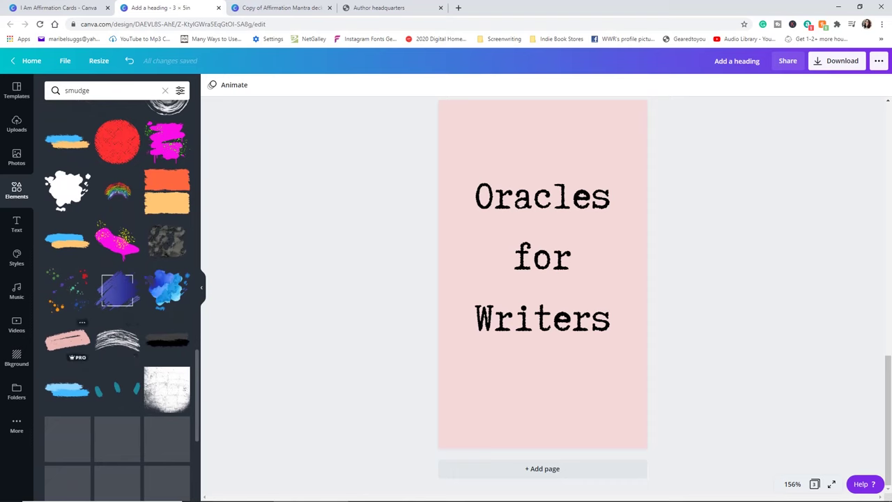
pyautogui.scroll(-2, 117, 299)
pyautogui.scroll(-2, 117, 299)
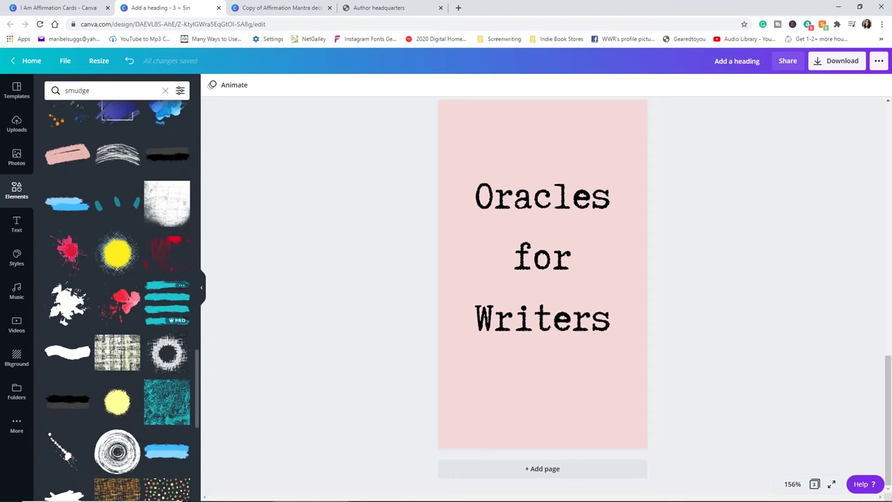
pyautogui.click(168, 303)
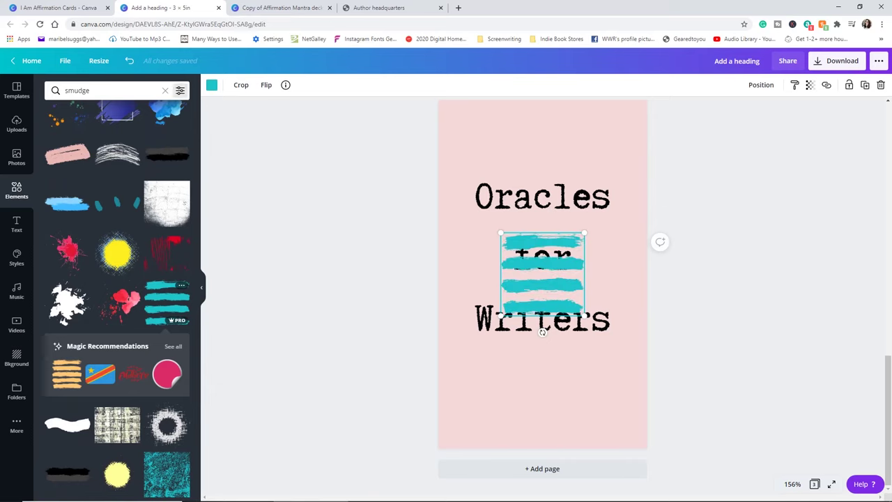
pyautogui.moveTo(542, 279); pyautogui.dragTo(500, 210)
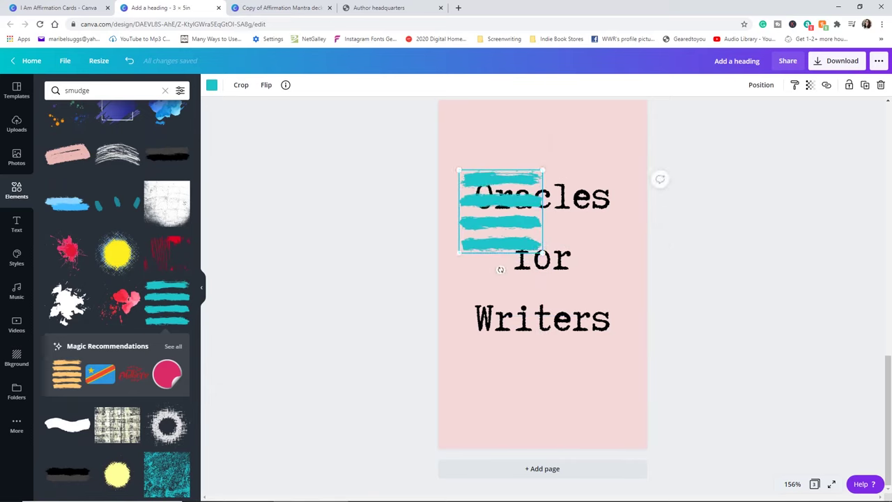
pyautogui.moveTo(542, 253); pyautogui.dragTo(646, 355)
pyautogui.press('Escape')
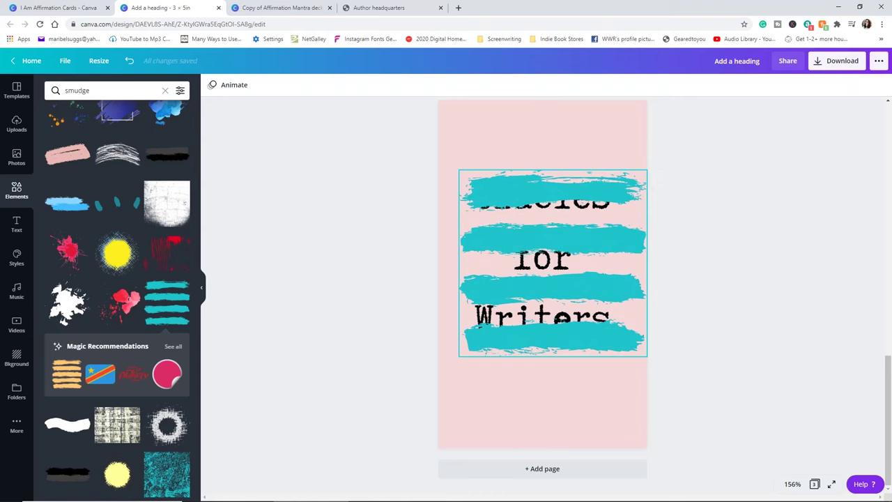
# Center the four-stripe brush graphic horizontally on the card and recolor it white.
pyautogui.moveTo(553, 286); pyautogui.dragTo(542, 289)
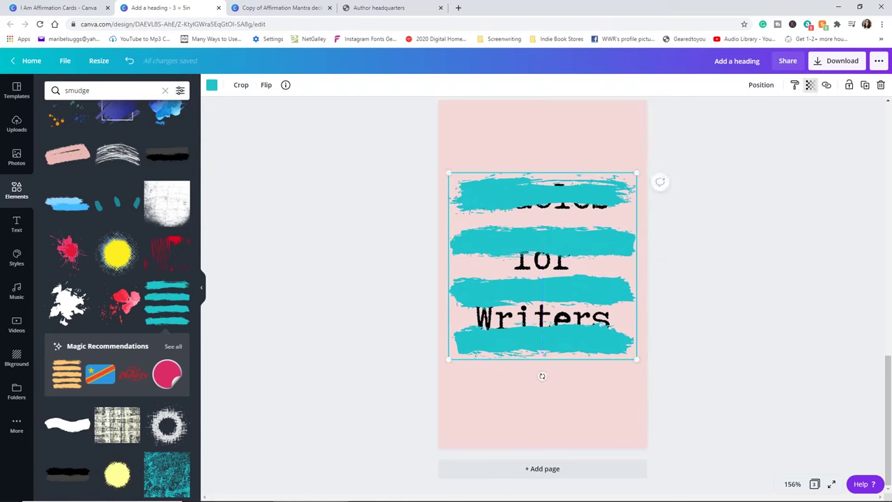
pyautogui.click(212, 84)
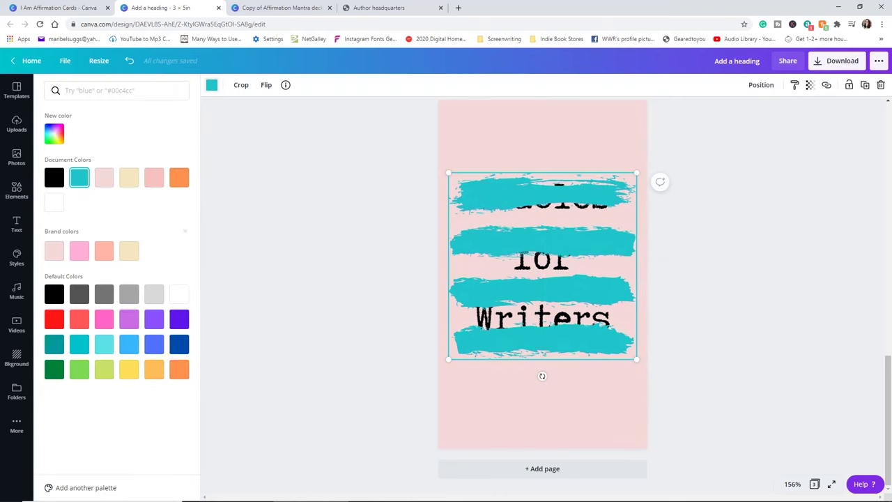
pyautogui.click(54, 202)
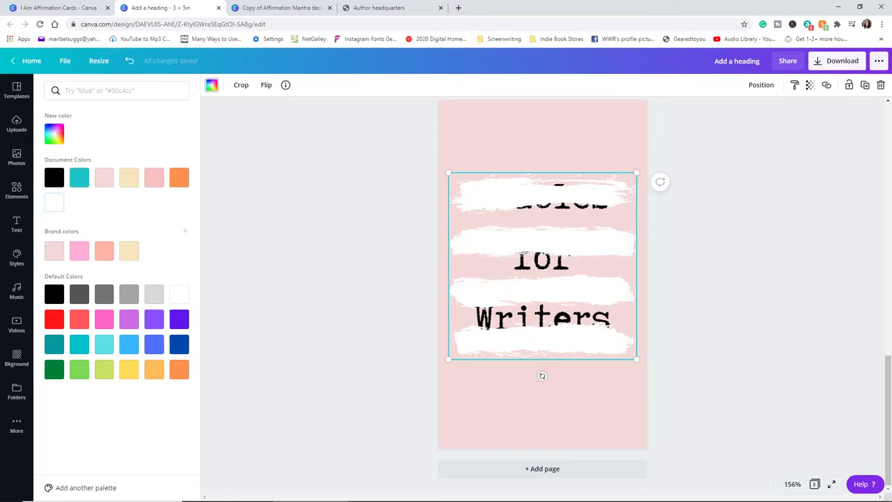
# Make the white brush-stroke graphic mostly transparent and send it backward behind the "Oracles for Writers" text.
pyautogui.click(809, 84)
pyautogui.moveTo(777, 113); pyautogui.dragTo(740, 112)
pyautogui.click(761, 84)
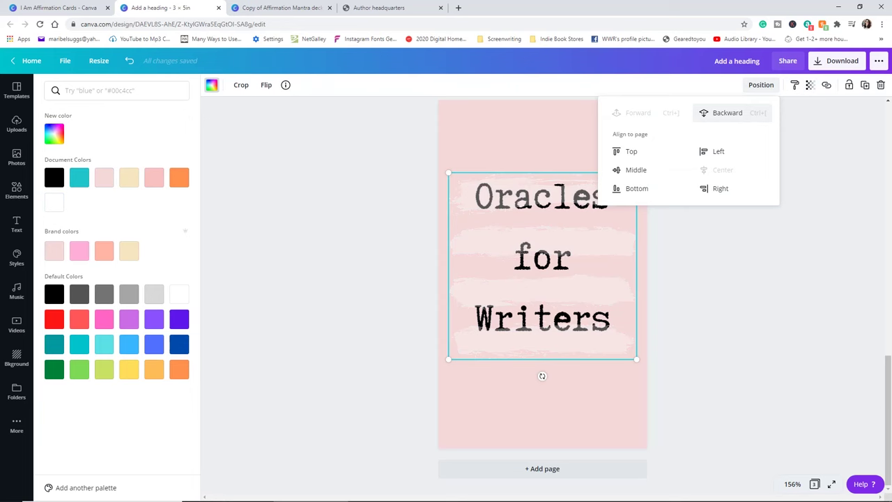
pyautogui.click(707, 351)
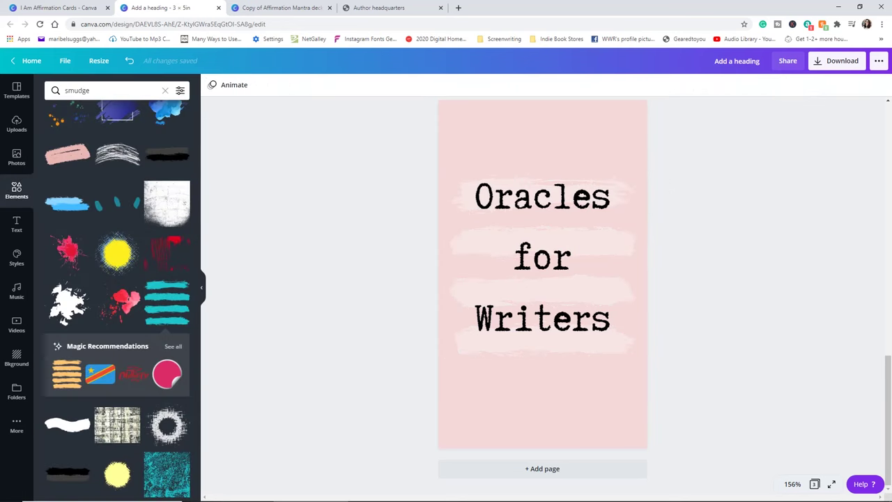
# Move the "Oracles for Writers" page up two places so it becomes page 1.
pyautogui.scroll(10, 542, 292)
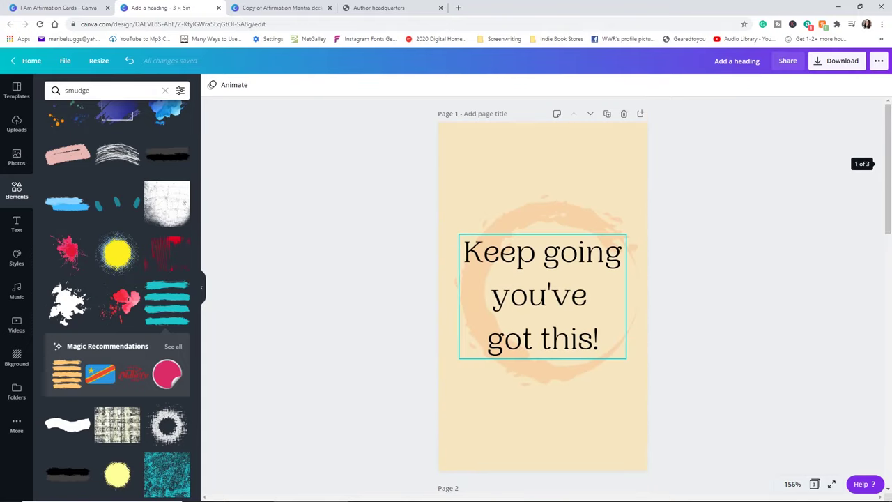
pyautogui.scroll(-10, 542, 293)
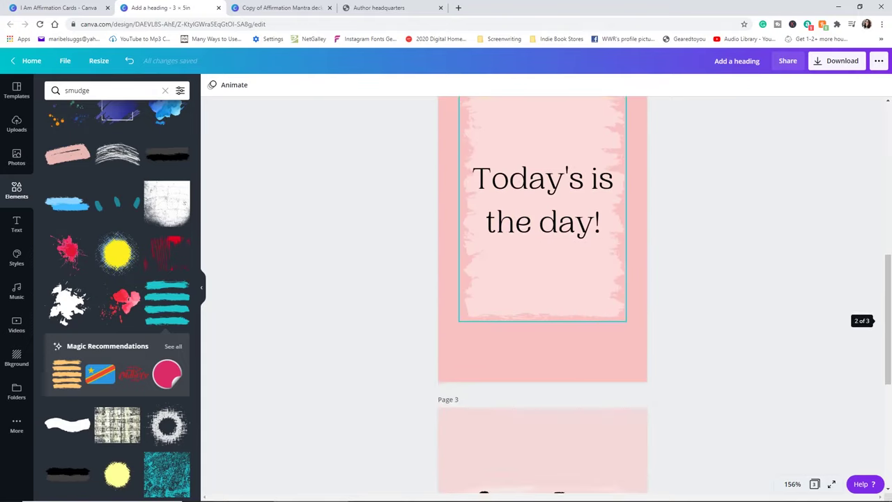
pyautogui.click(573, 212)
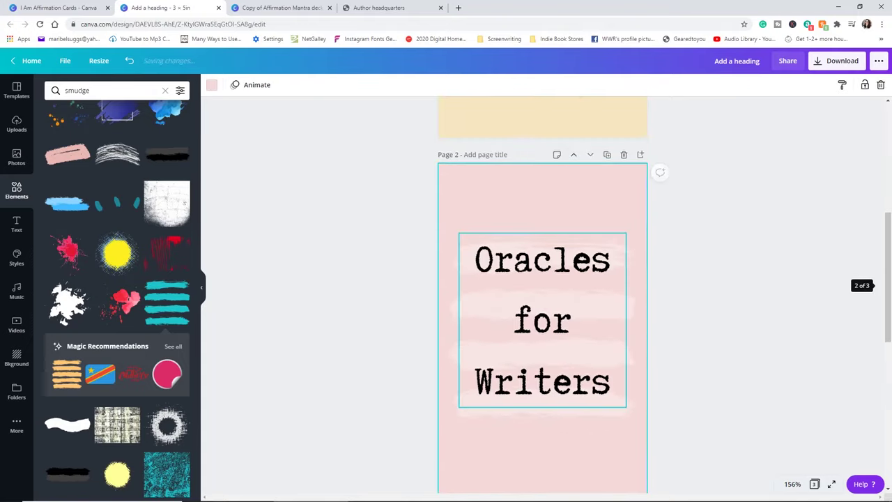
pyautogui.click(573, 212)
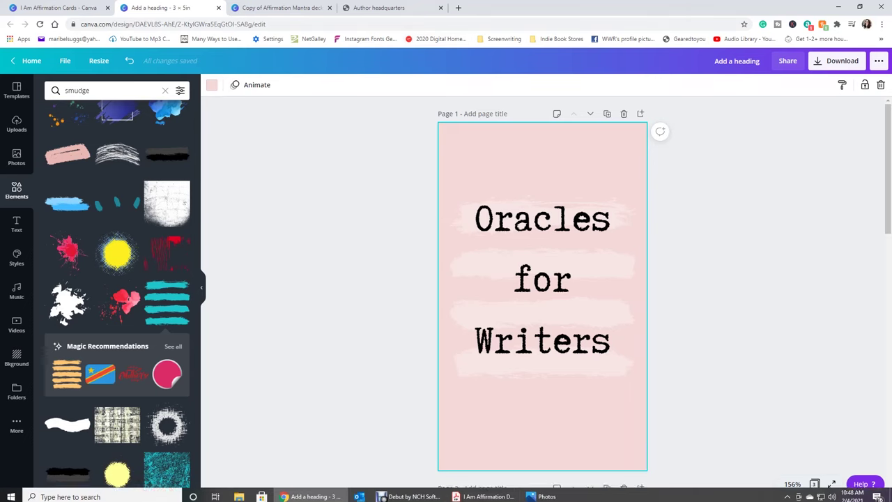
# Switch to the I Am Affirmation Deck PDF in Adobe Acrobat to examine its card layout, and return to the Canva design.
pyautogui.click(484, 492)
pyautogui.scroll(1, 388, 279)
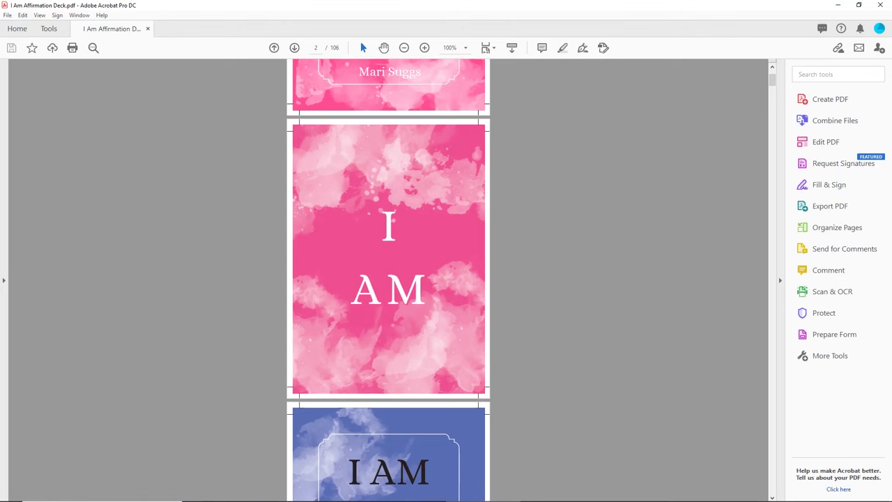
pyautogui.click(317, 492)
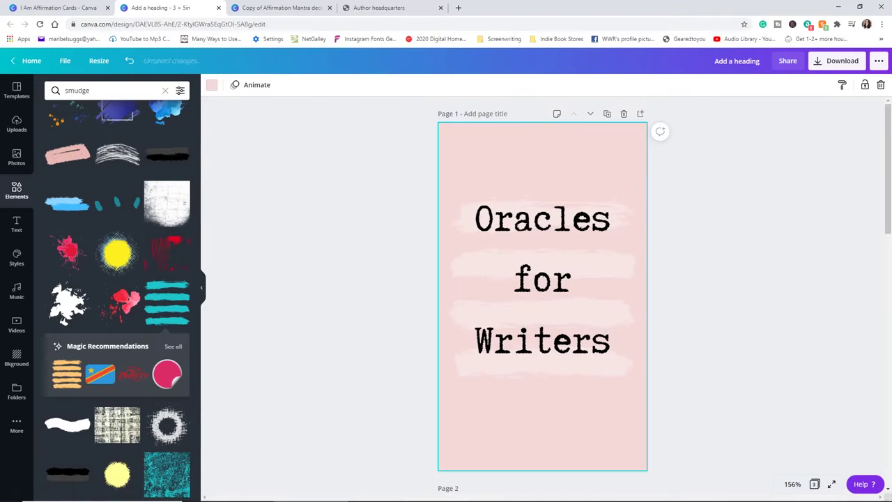
pyautogui.click(484, 496)
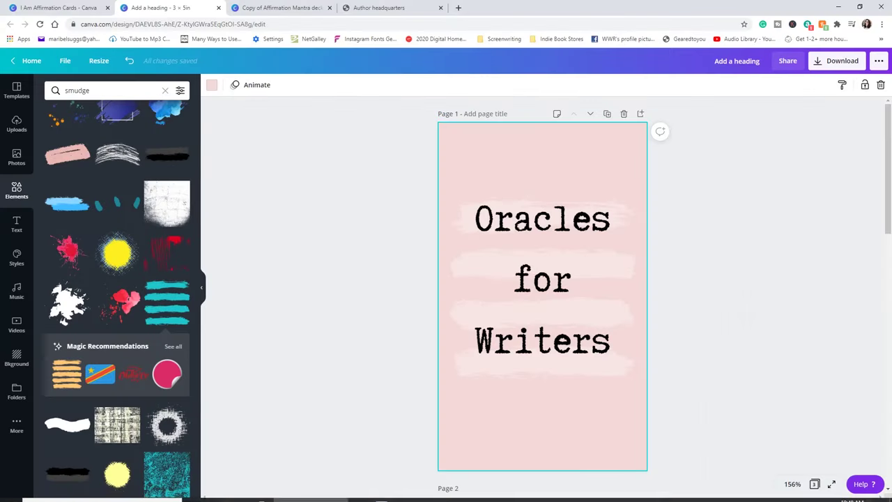
pyautogui.click(383, 376)
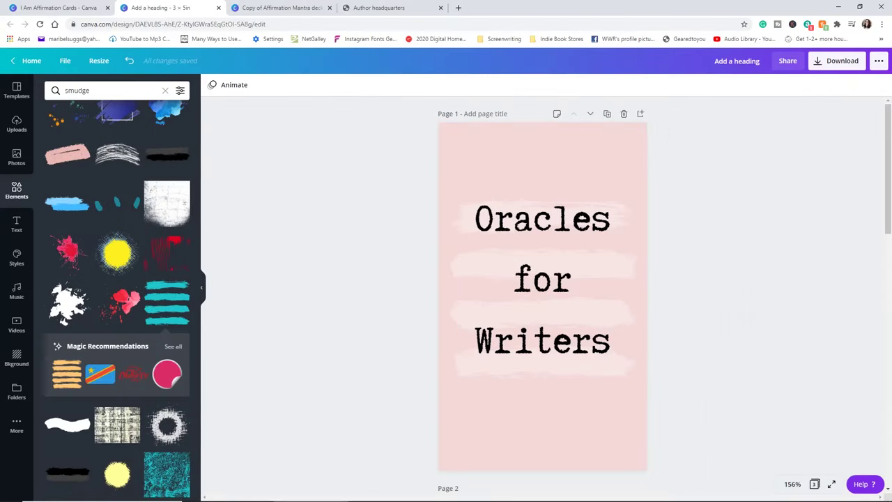
# Look through the three cards to check their order, from the "Oracles for Writers" back to the "Today's is the day!" front.
pyautogui.scroll(-3, 542, 293)
pyautogui.click(579, 346)
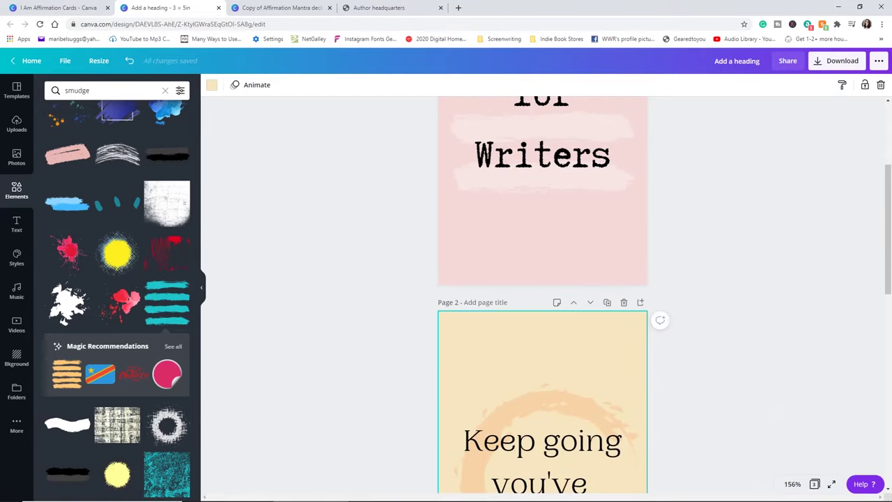
pyautogui.scroll(-4, 578, 347)
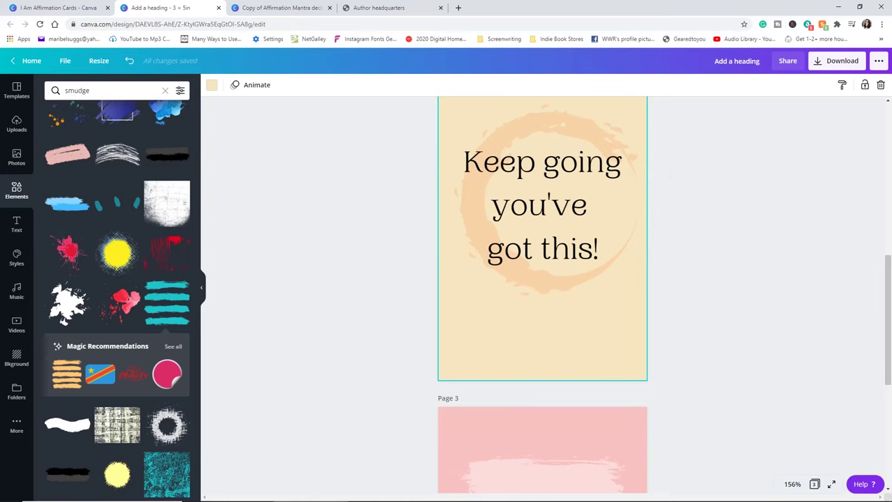
pyautogui.scroll(7, 542, 292)
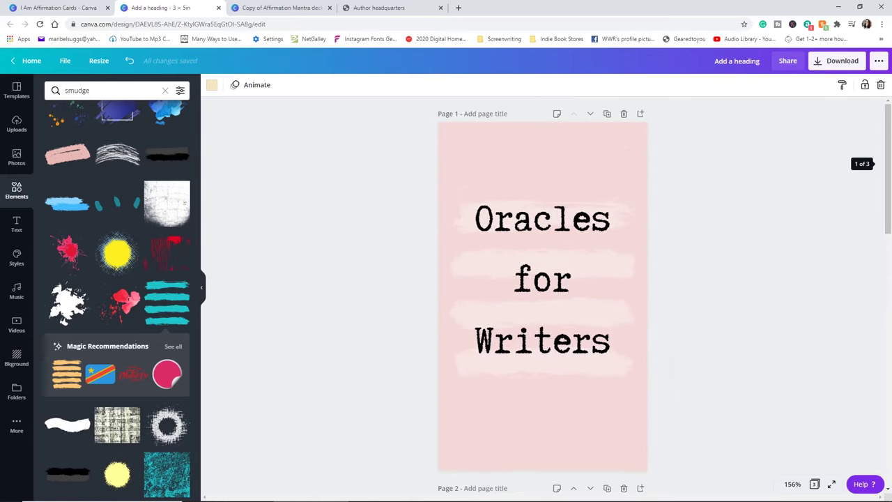
pyautogui.click(577, 160)
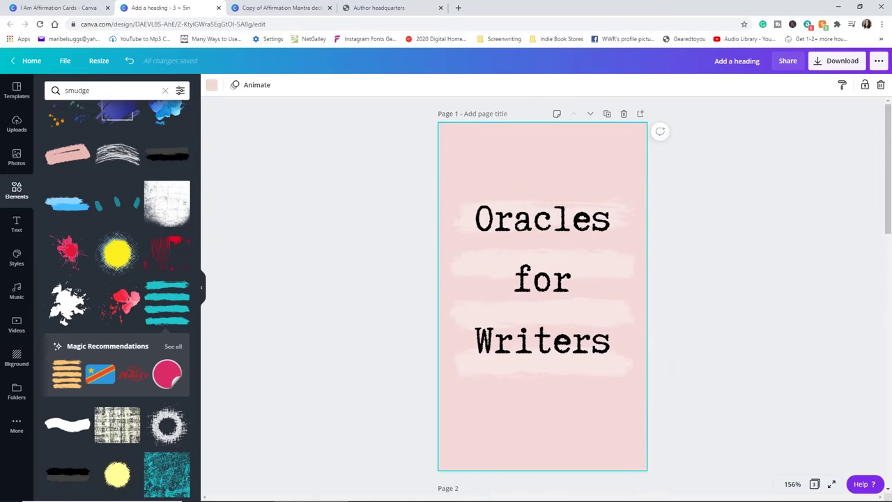
pyautogui.scroll(-5, 542, 293)
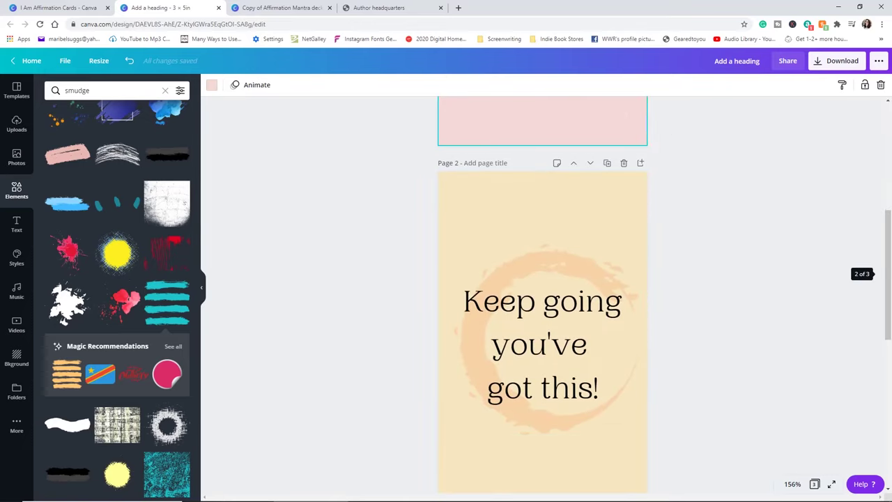
pyautogui.scroll(-4, 542, 397)
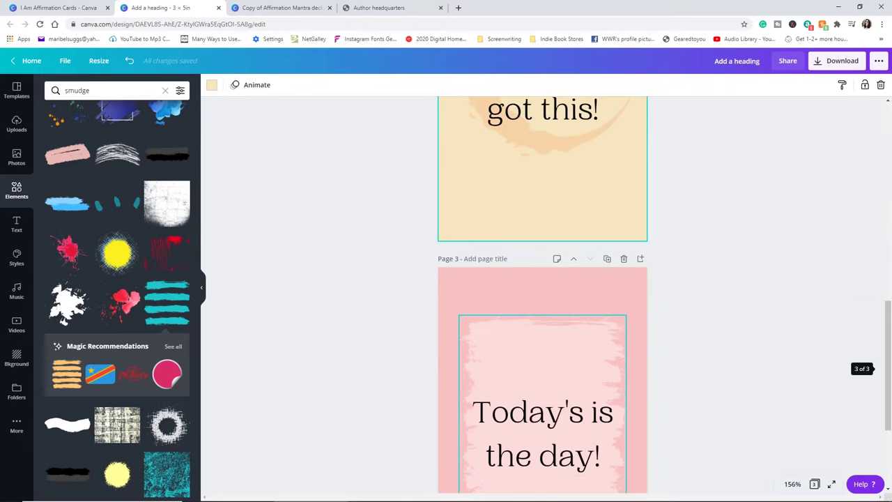
# Duplicate the "Oracles for Writers" page and move the copy below the "Keep going you've got this!" card.
pyautogui.scroll(3, 542, 392)
pyautogui.scroll(5, 542, 293)
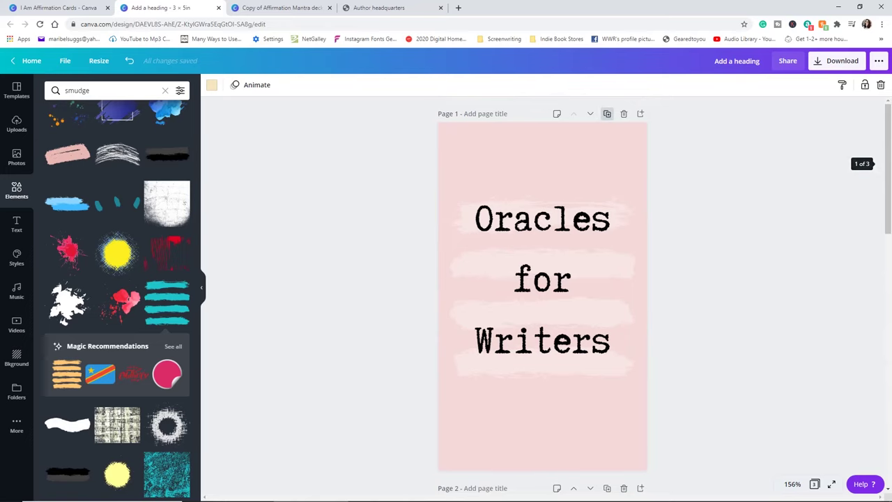
pyautogui.click(607, 114)
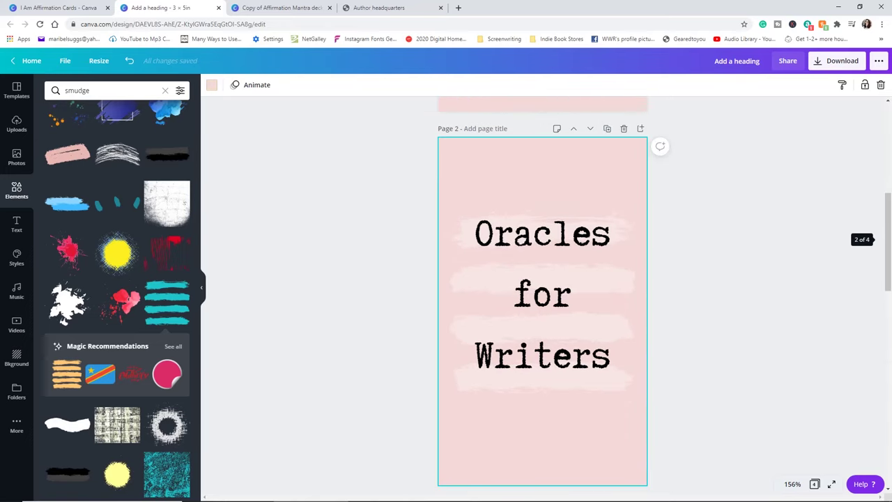
pyautogui.click(590, 128)
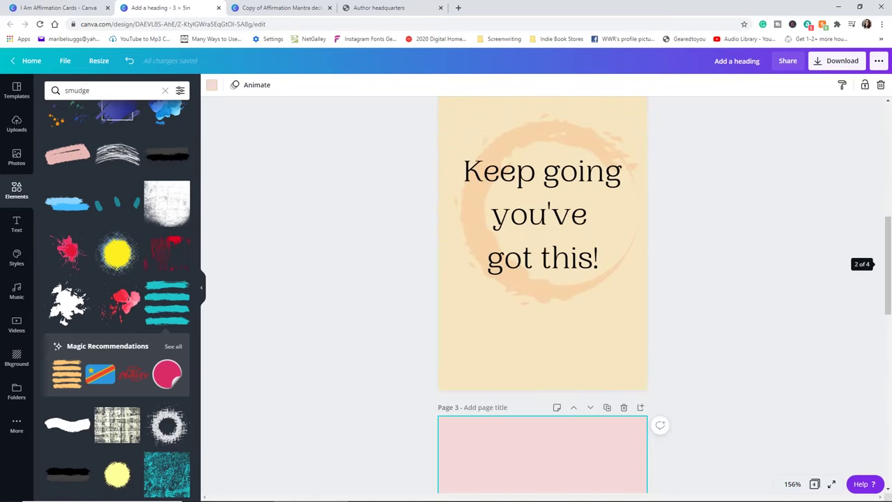
# Review the sequence of alternating card backs and fronts, and switch to the I Am Affirmation Deck PDF in Adobe Acrobat for comparison.
pyautogui.scroll(8, 542, 279)
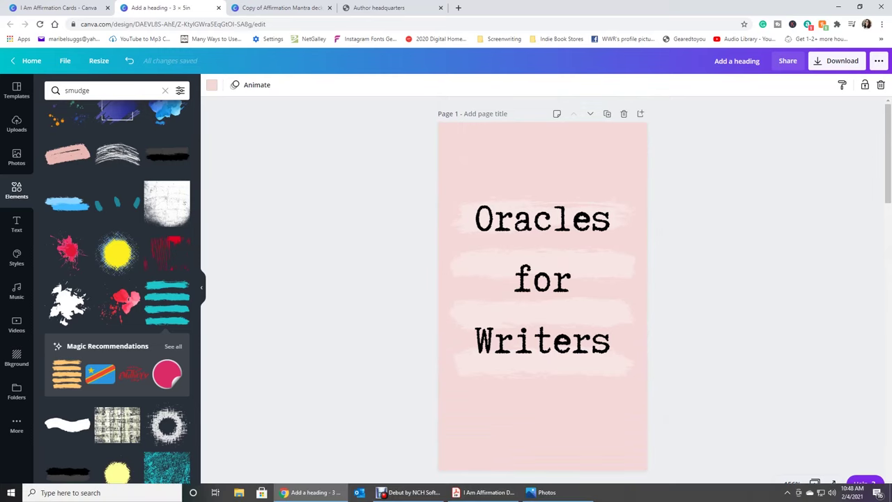
pyautogui.scroll(-4, 542, 292)
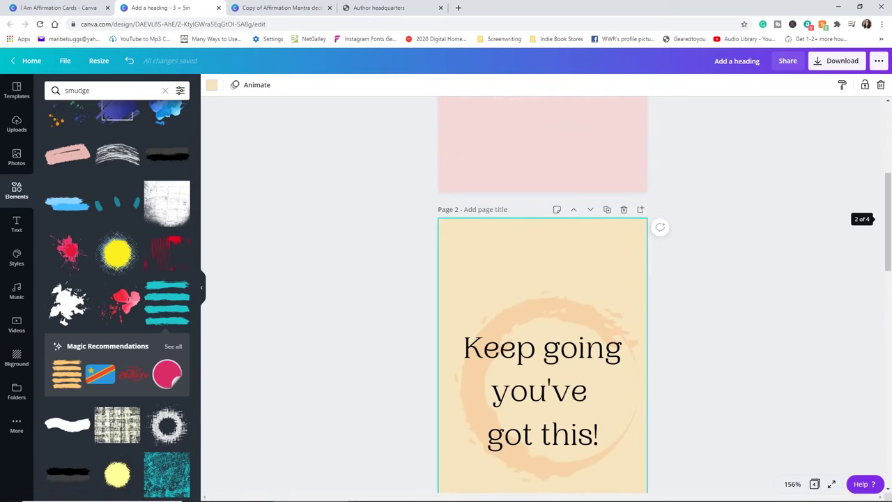
pyautogui.scroll(-10, 542, 293)
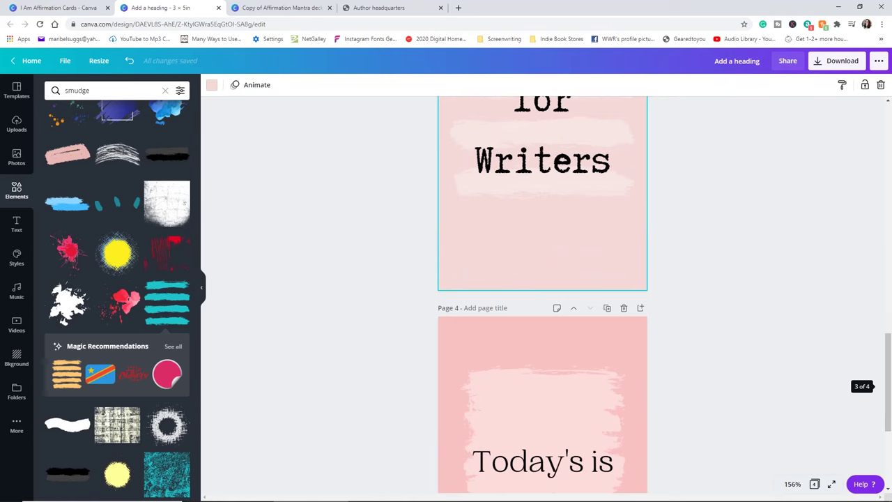
pyautogui.scroll(-3, 542, 293)
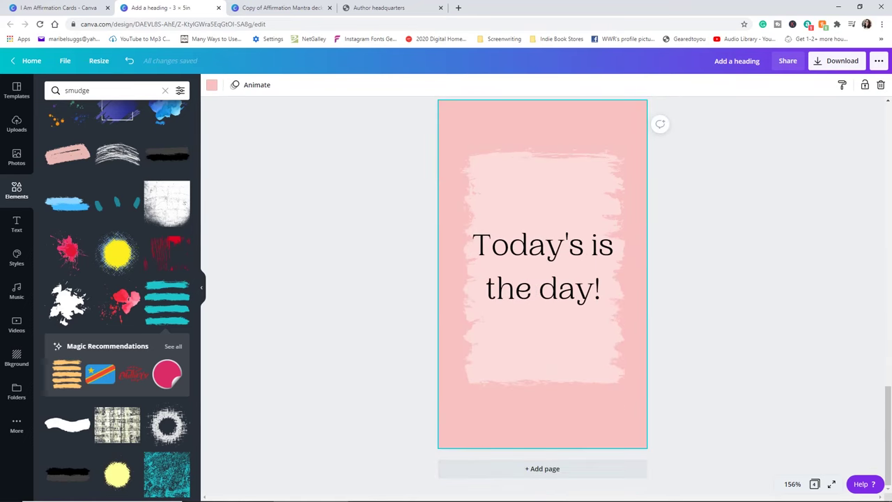
pyautogui.click(485, 499)
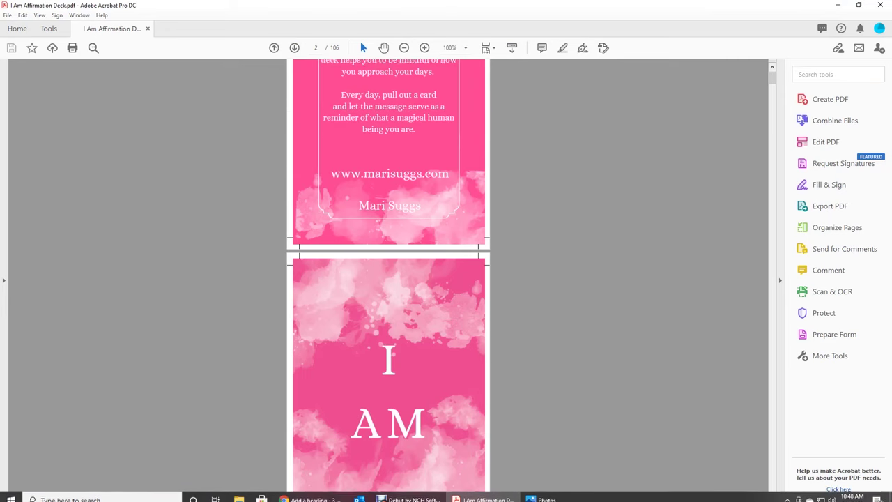
# Look through the example deck's "I AM" backs and its "Beautiful" and "Brave" fronts to examine how they alternate.
pyautogui.scroll(-4, 427, 238)
pyautogui.click(427, 239)
pyautogui.scroll(-3, 426, 238)
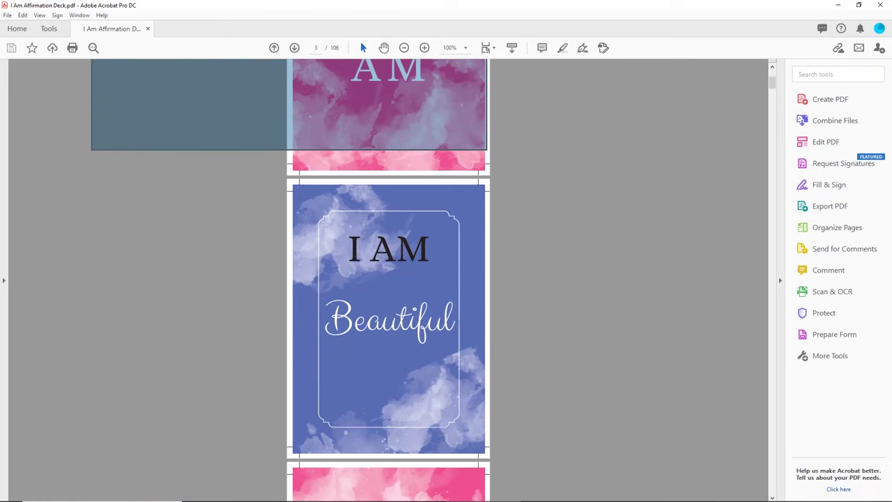
pyautogui.scroll(-7, 389, 279)
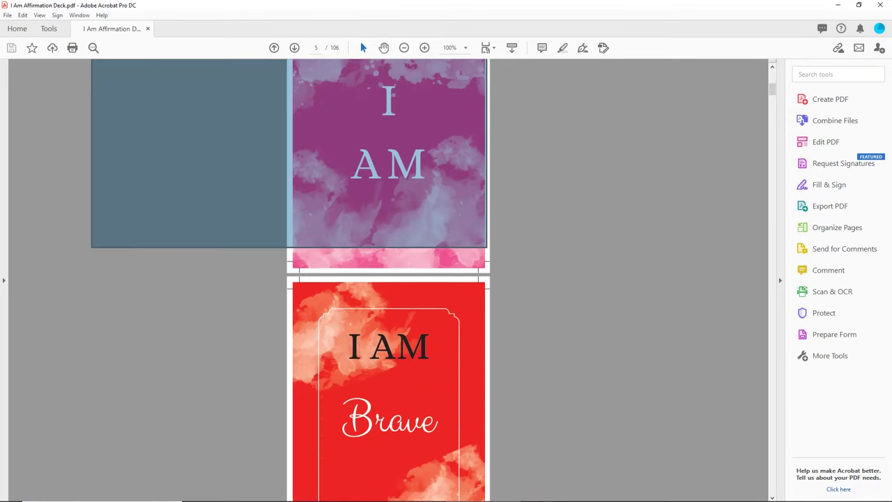
pyautogui.press('Escape')
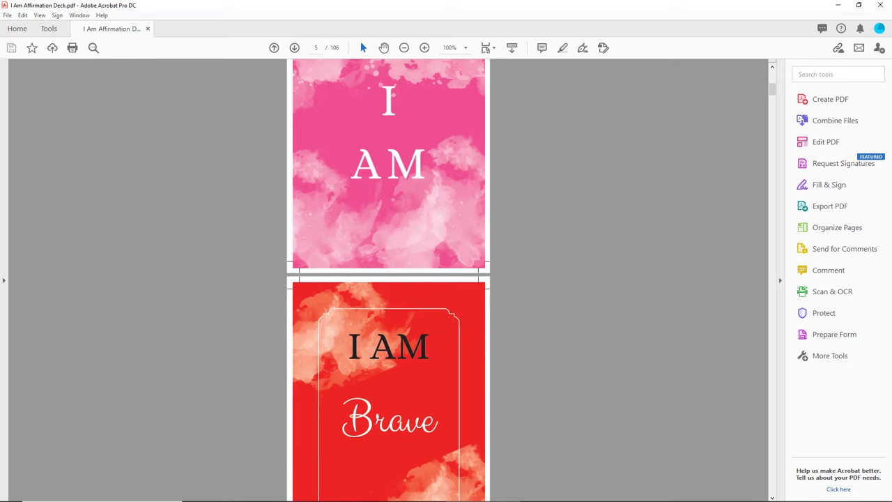
# Return to the Canva design and check the four-page order of "Oracles for Writers" backs and motivational fronts.
pyautogui.click(307, 495)
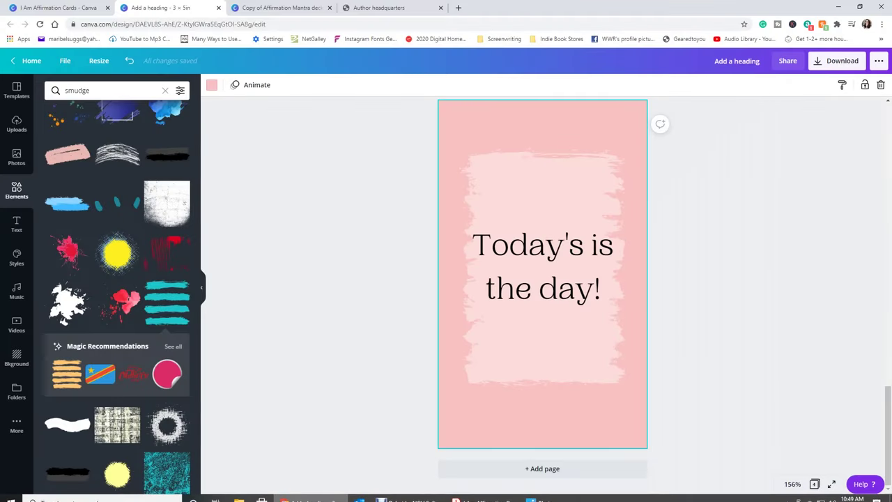
pyautogui.scroll(10, 542, 292)
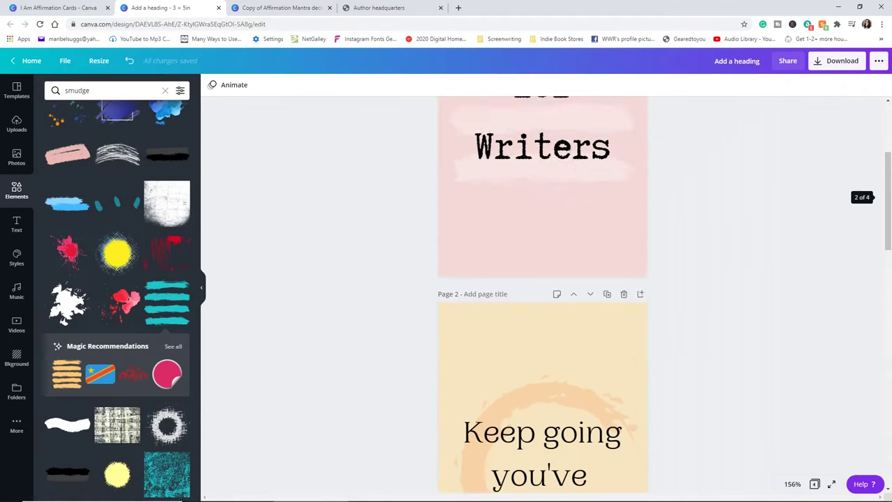
pyautogui.scroll(3, 542, 293)
pyautogui.scroll(-9, 541, 293)
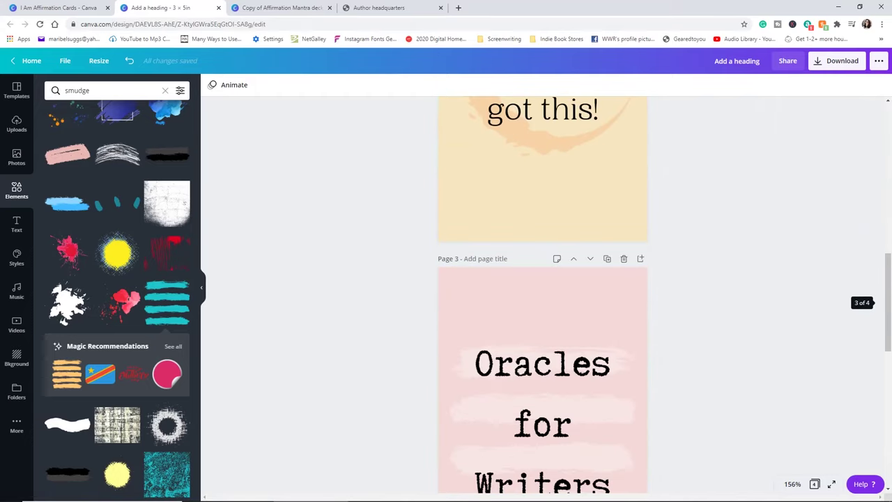
pyautogui.scroll(-3, 542, 292)
pyautogui.scroll(-3, 542, 292)
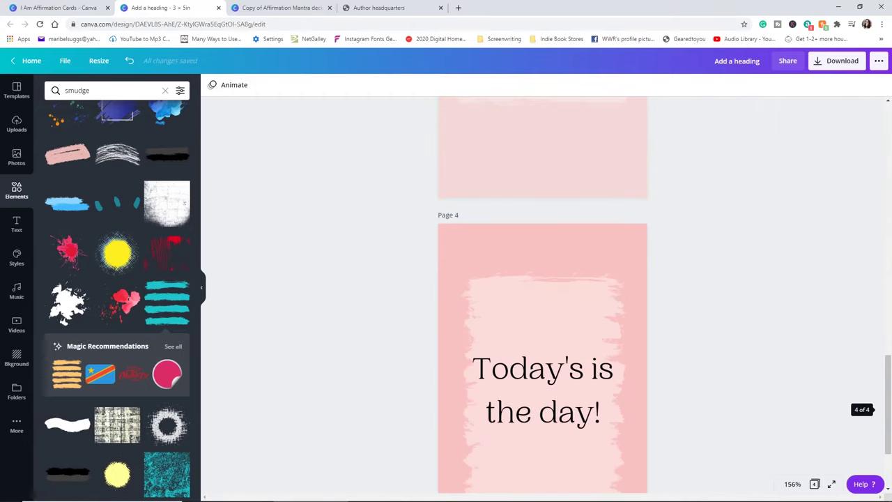
# Set the design's download file type to PDF Print, with crop marks and bleed, for all pages.
pyautogui.click(836, 61)
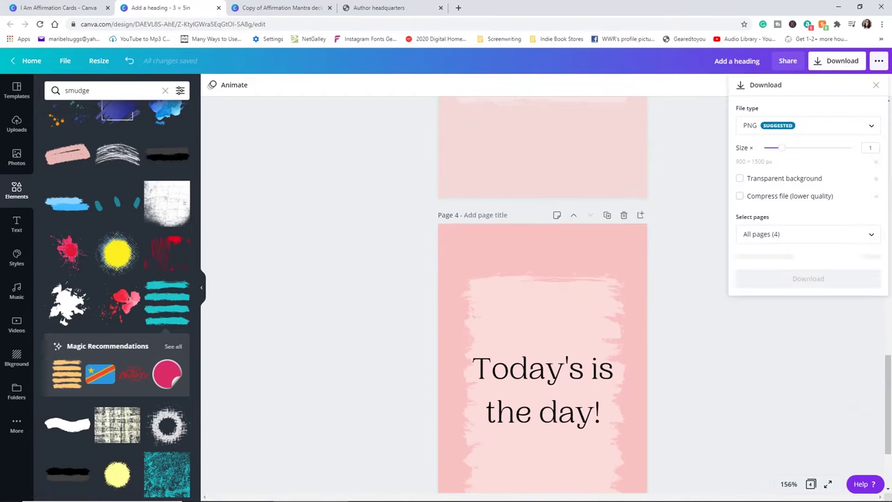
pyautogui.click(808, 125)
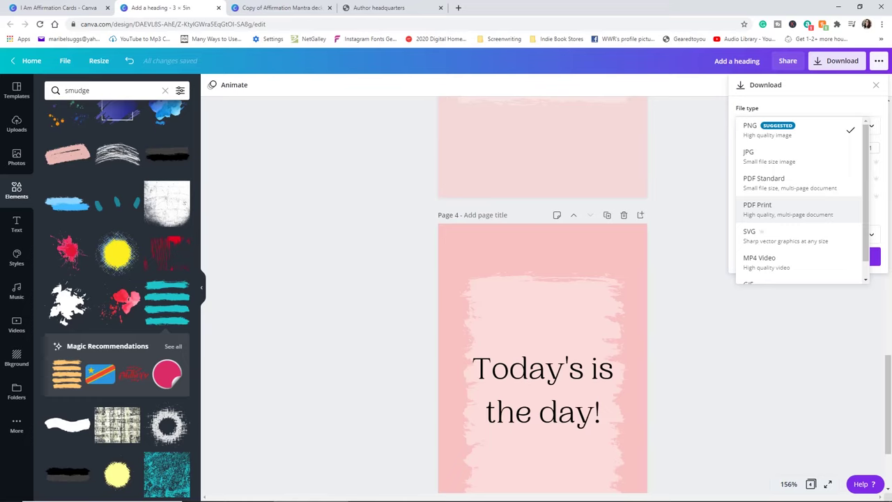
pyautogui.click(766, 209)
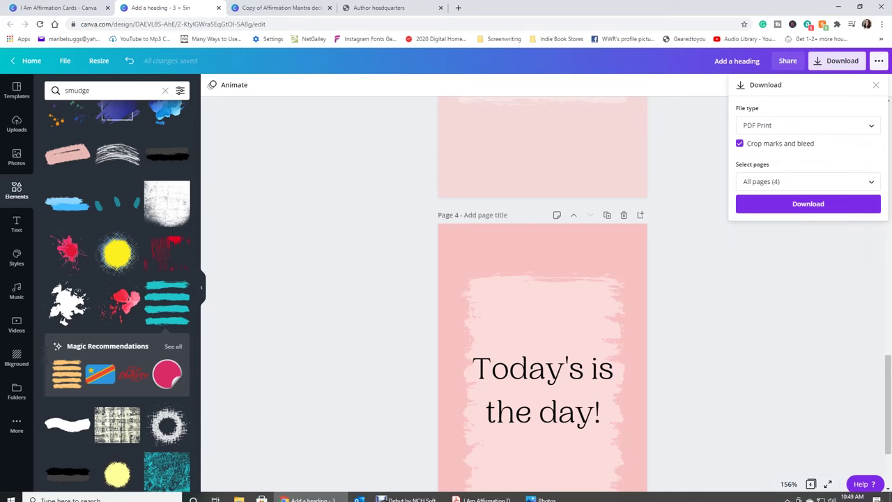
# Switch to the I Am Affirmation Deck PDF in Adobe Acrobat and examine the crop marks around the "Brave" card.
pyautogui.click(484, 491)
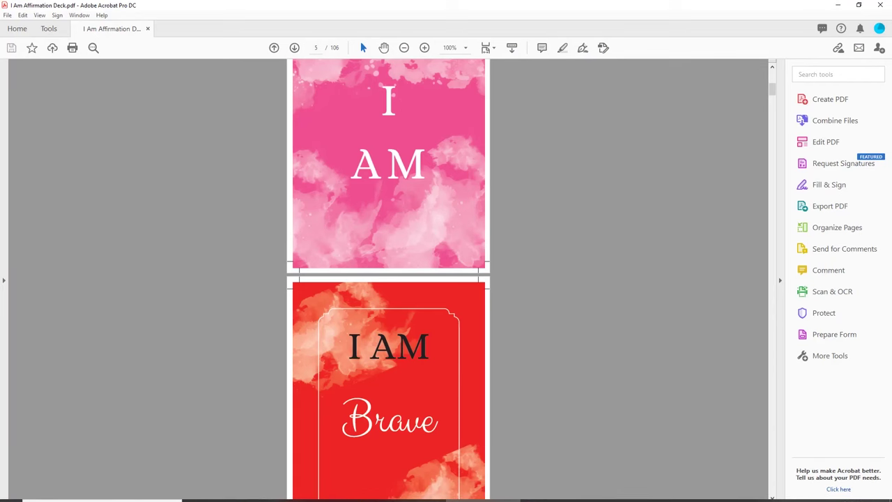
pyautogui.scroll(-1, 388, 278)
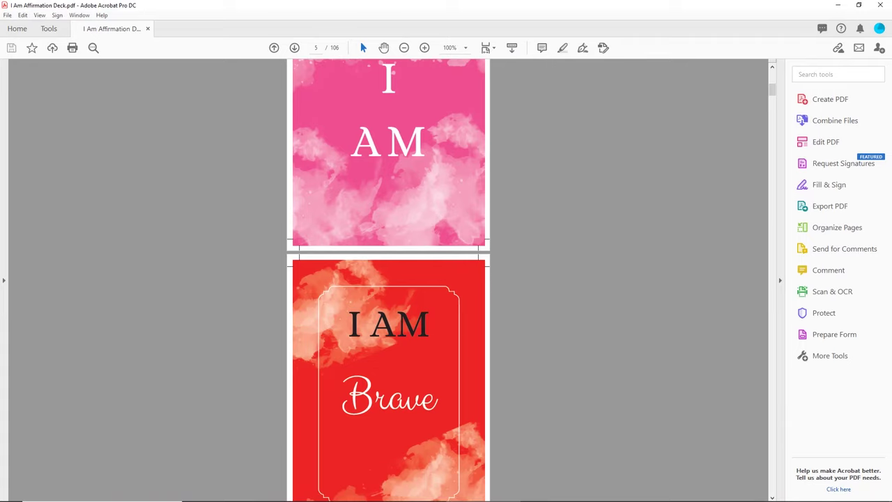
pyautogui.scroll(-3, 388, 279)
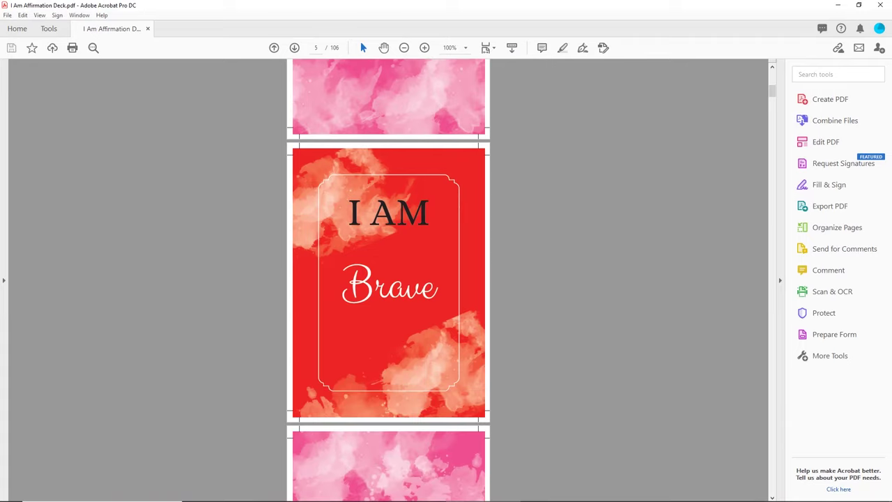
pyautogui.moveTo(409, 499)
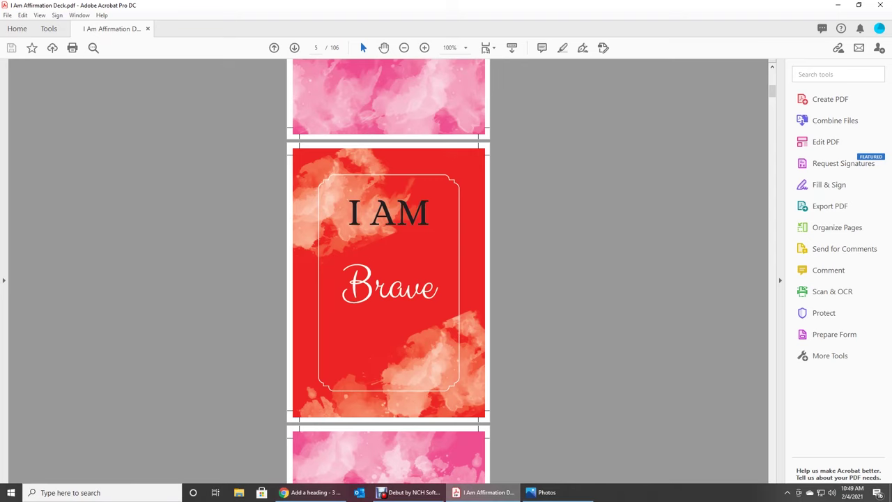
# Return to the Canva design and download all pages as a PDF Print file with crop marks and bleed.
pyautogui.click(310, 492)
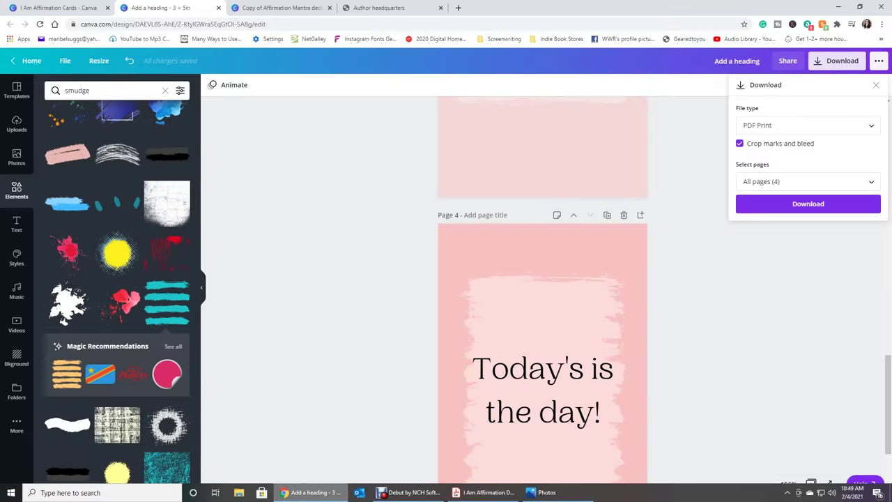
pyautogui.click(808, 204)
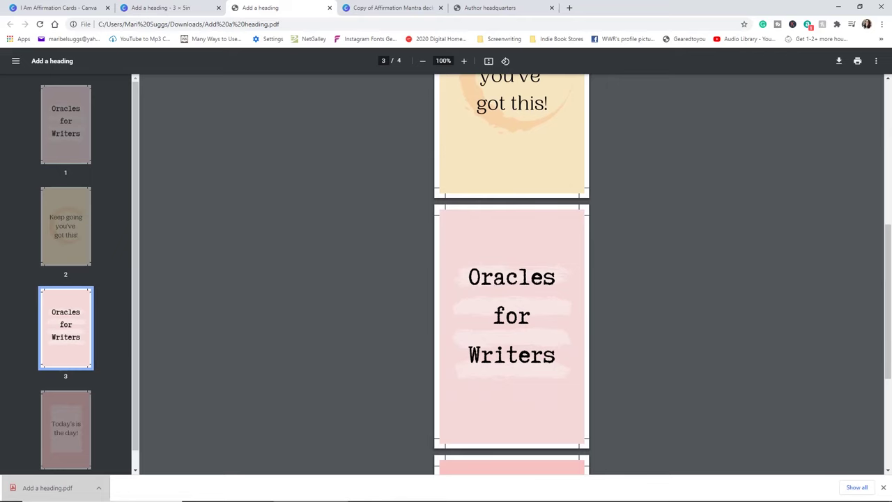
# Look through all four pages of the downloaded PDF to check the card order, crop marks and bleed.
pyautogui.scroll(-5, 511, 279)
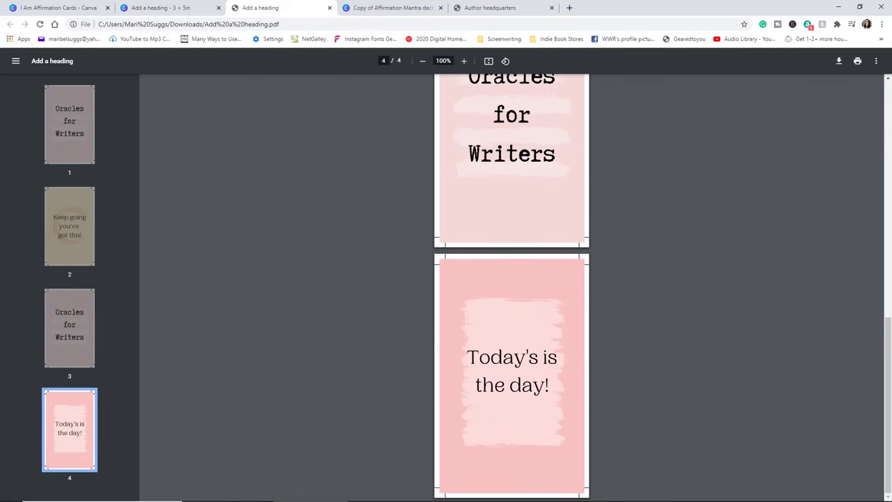
pyautogui.moveTo(529, 358); pyautogui.dragTo(558, 358)
pyautogui.click(535, 359)
pyautogui.scroll(10, 511, 279)
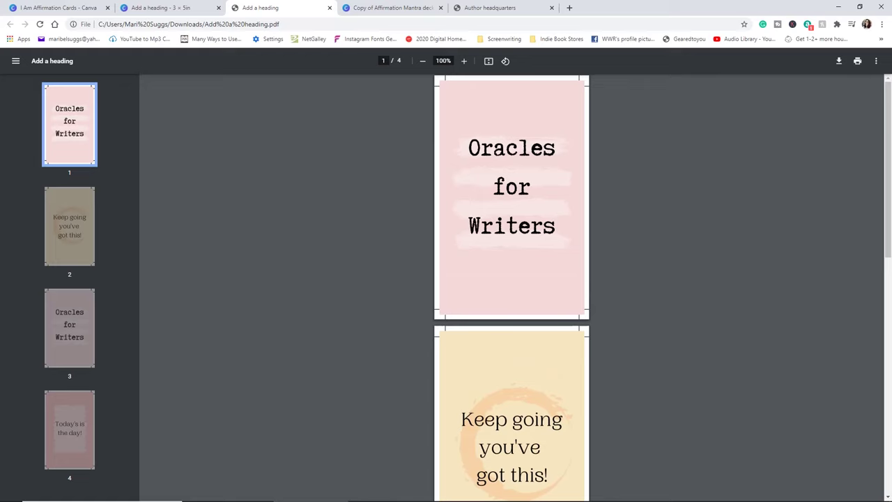
pyautogui.scroll(-10, 511, 279)
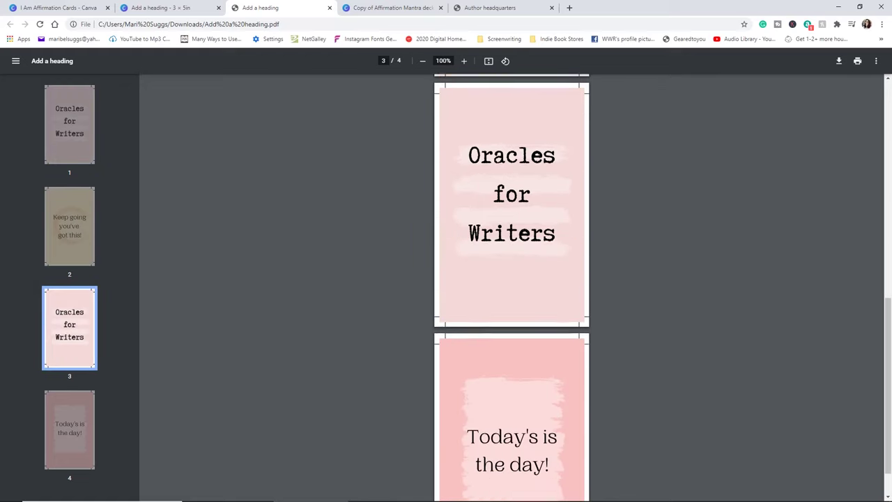
pyautogui.scroll(10, 511, 279)
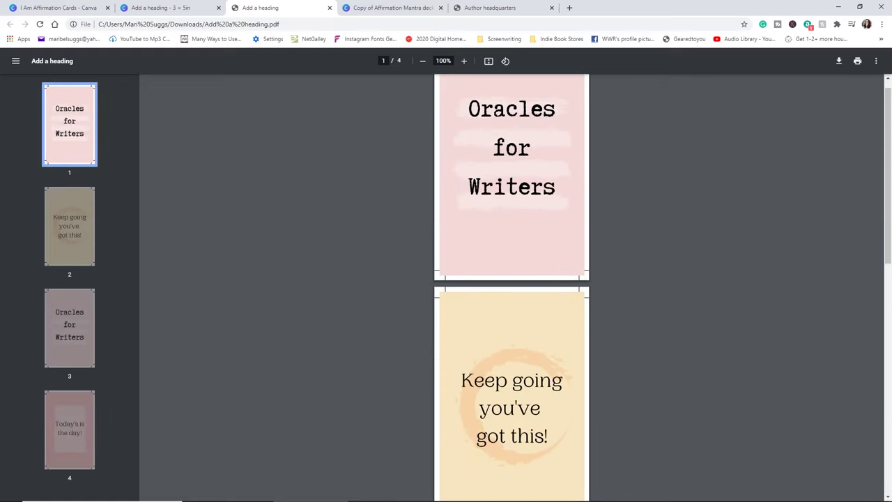
pyautogui.scroll(-6, 512, 278)
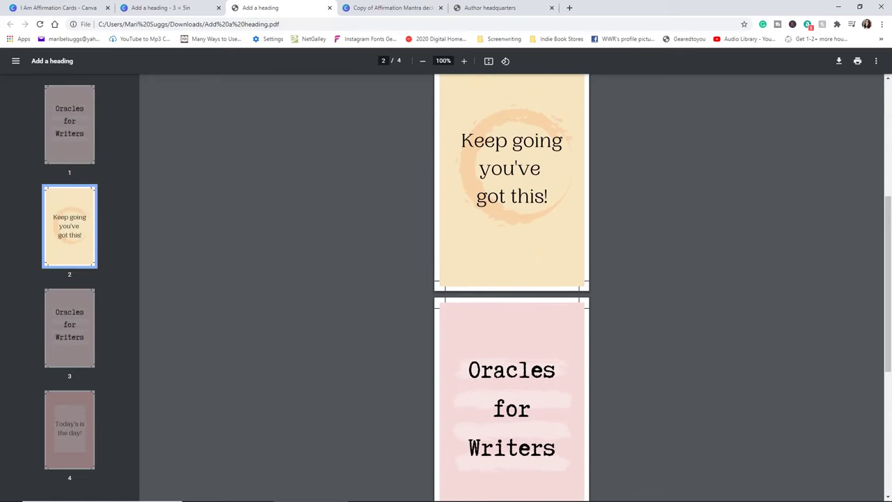
pyautogui.scroll(-3, 511, 279)
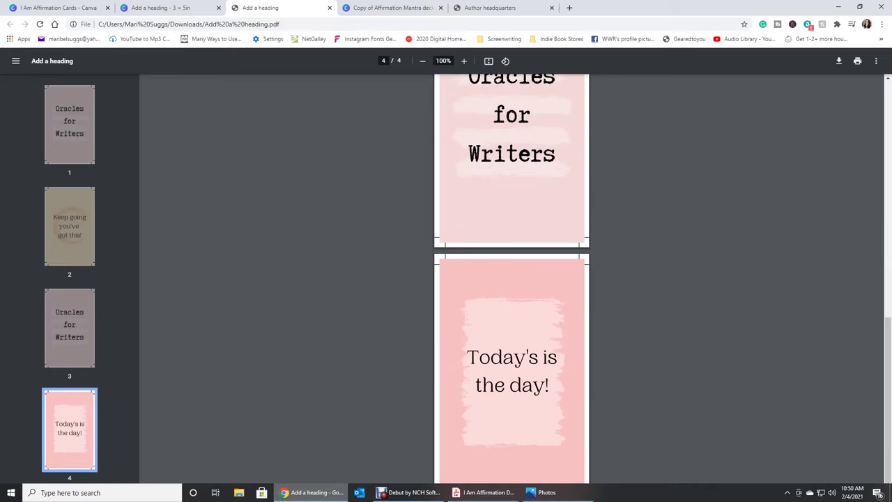
pyautogui.click(311, 493)
pyautogui.click(311, 492)
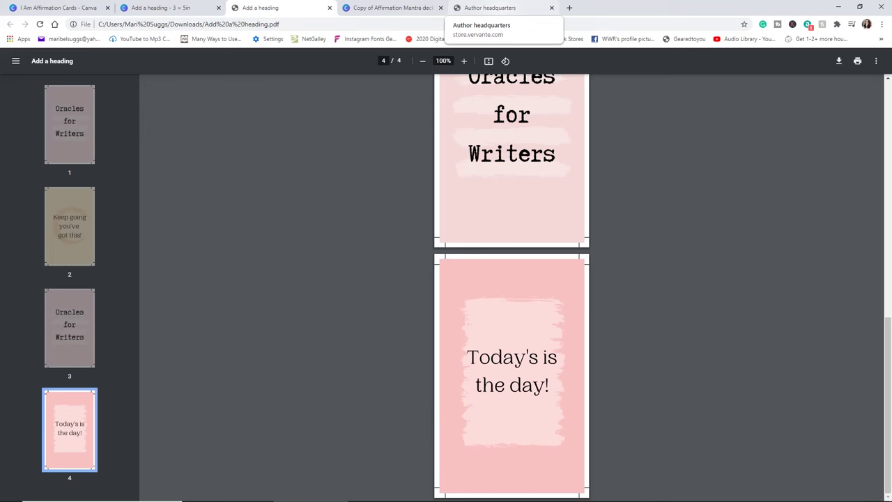
# Switch to Vervante's Author headquarters page to examine its ordering, file upload and retail options, and return to the downloaded PDF's first card.
pyautogui.click(489, 8)
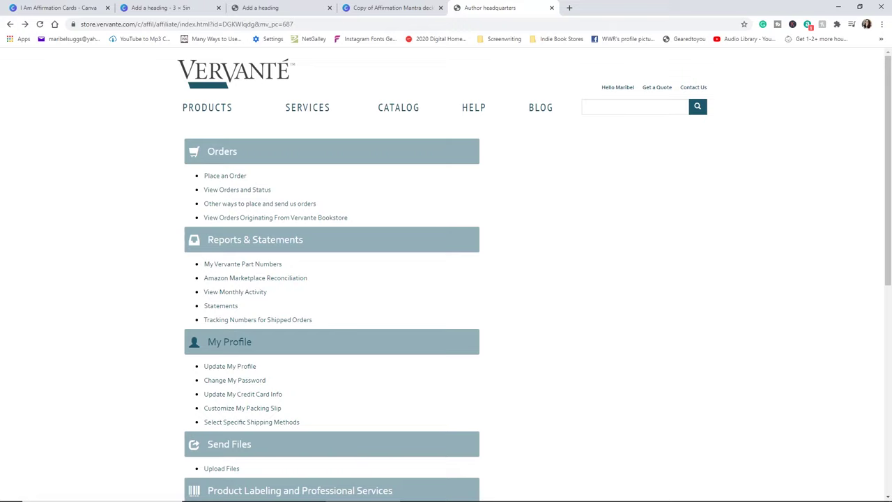
pyautogui.scroll(-1, 446, 279)
pyautogui.scroll(1, 446, 279)
pyautogui.scroll(-1, 446, 278)
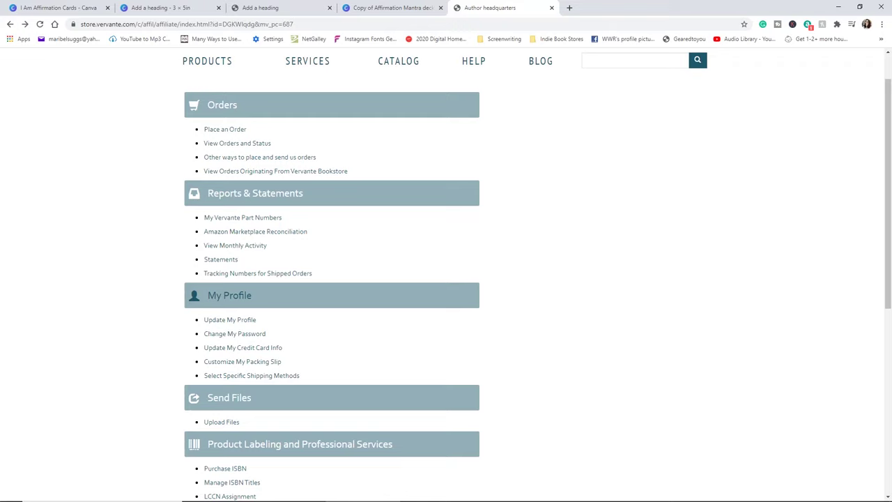
pyautogui.scroll(-2, 446, 279)
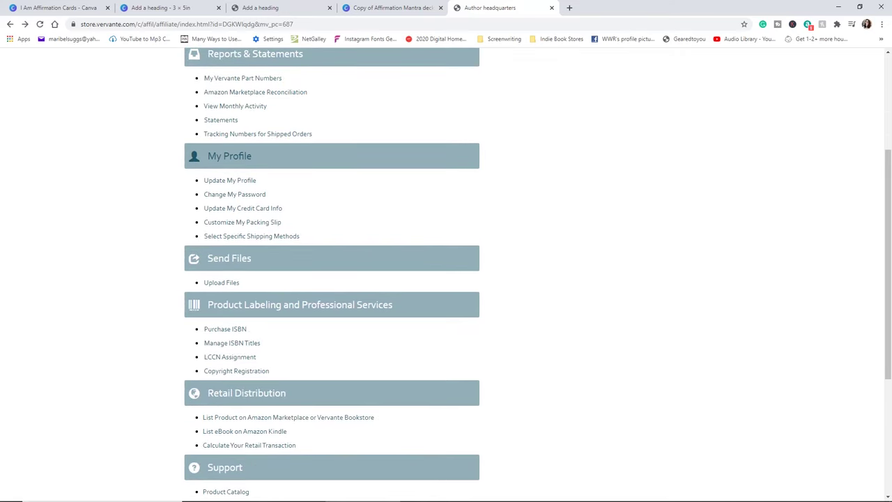
pyautogui.scroll(4, 446, 279)
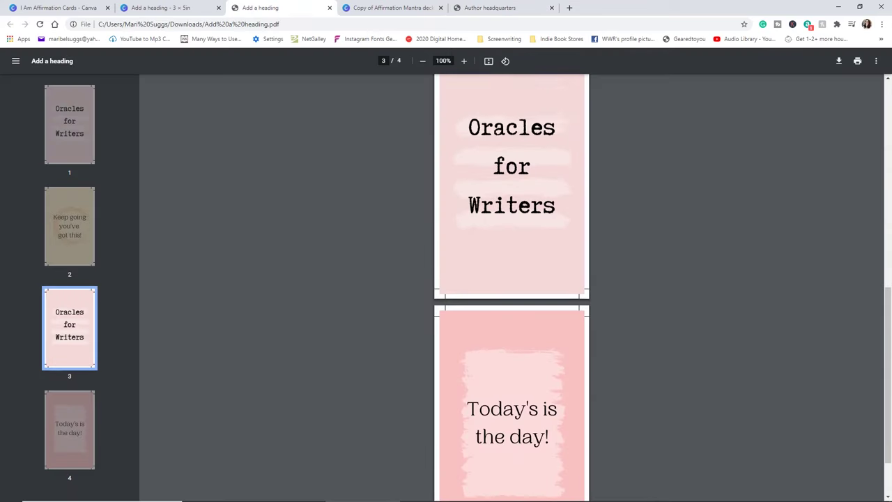
pyautogui.scroll(5, 511, 279)
pyautogui.scroll(2, 511, 279)
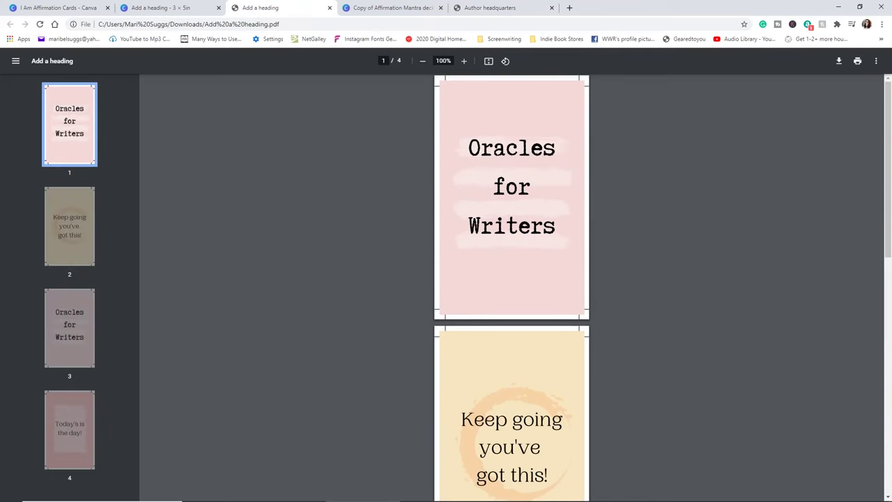